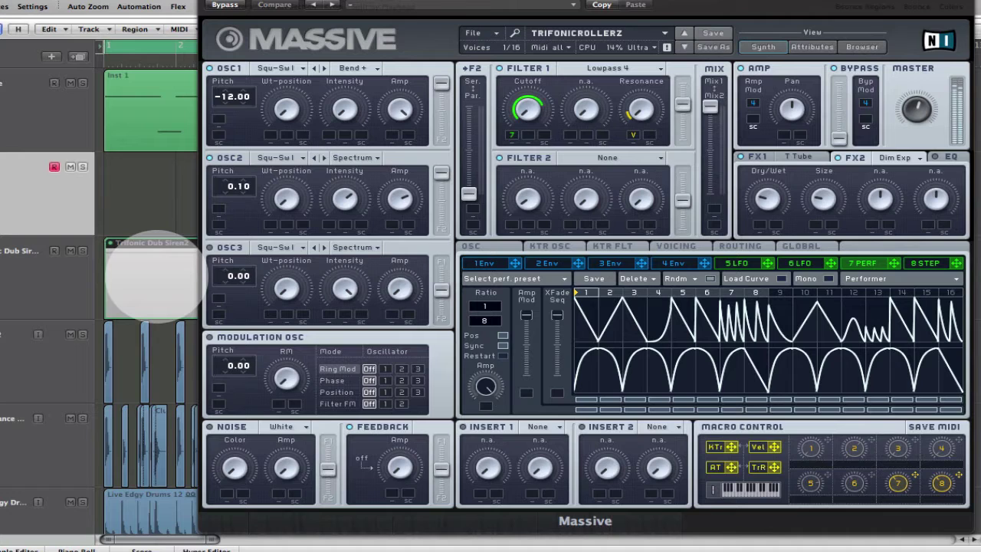
Unmute the Trifonic Dub Siren2 region and toggle the mute of the audio track directly above the Live Edgy Drums track.
{"action": "key", "text": "m"}
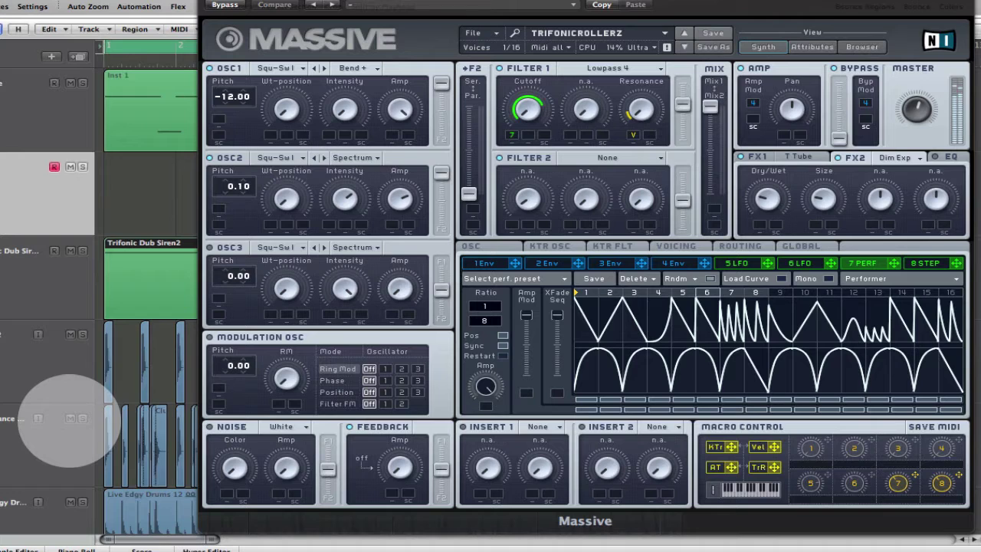
{"action": "left_click", "coordinate": [70, 419]}
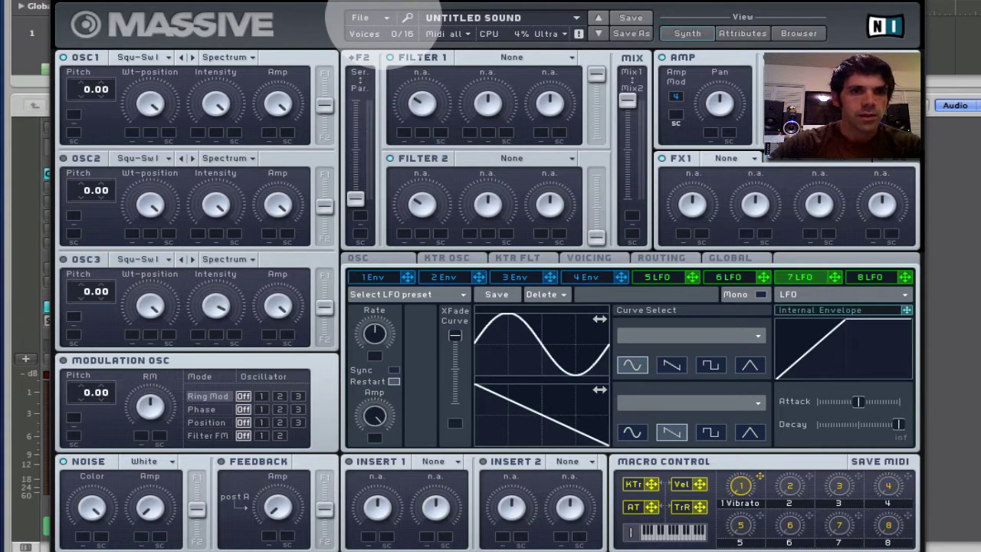
Start a new, empty sound in the synthesizer.
{"action": "left_click", "coordinate": [384, 18]}
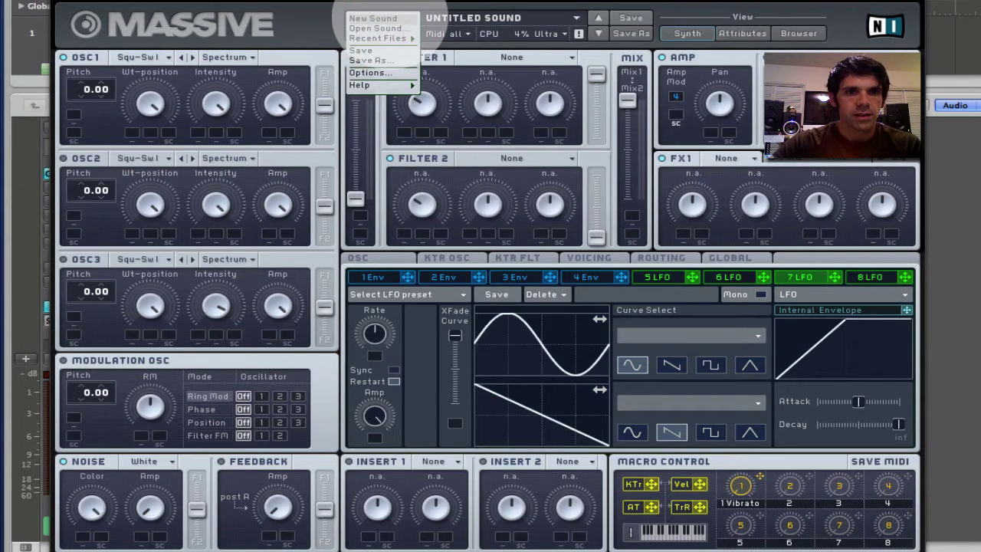
{"action": "left_click", "coordinate": [372, 18]}
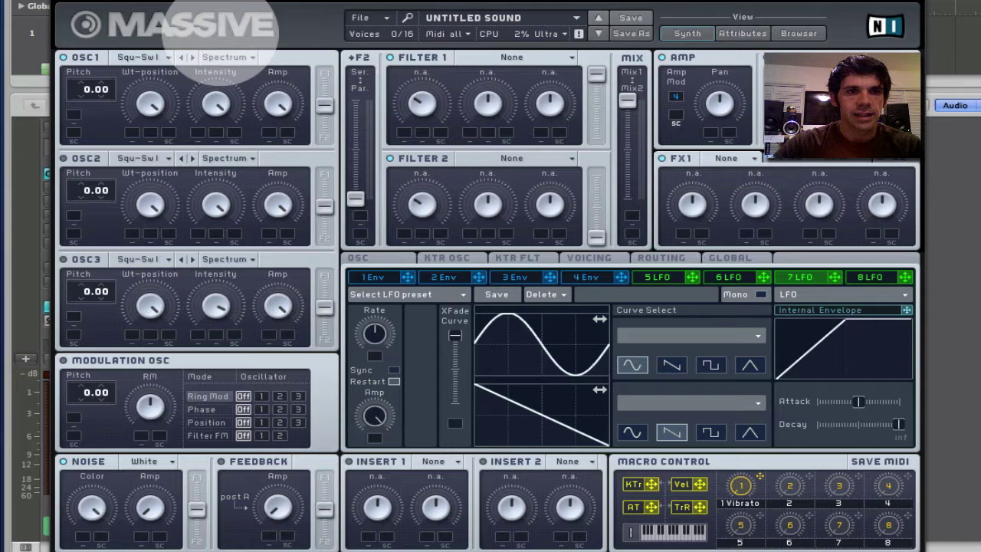
{"action": "left_click", "coordinate": [372, 18]}
{"action": "left_click", "coordinate": [210, 29]}
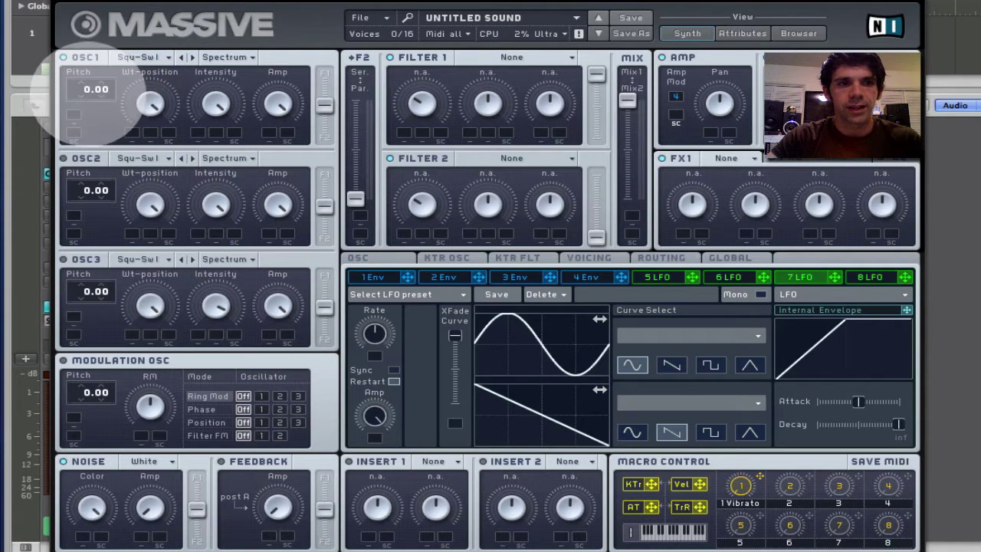
Set up oscillator 1 with pitch -12.00, Wt-position at minimum, Bend + mode, Intensity at about a quarter, and output routed fully to Filter 1.
{"action": "left_click", "coordinate": [84, 91]}
{"action": "left_click_drag", "start_coordinate": [84, 89], "coordinate": [74, 111]}
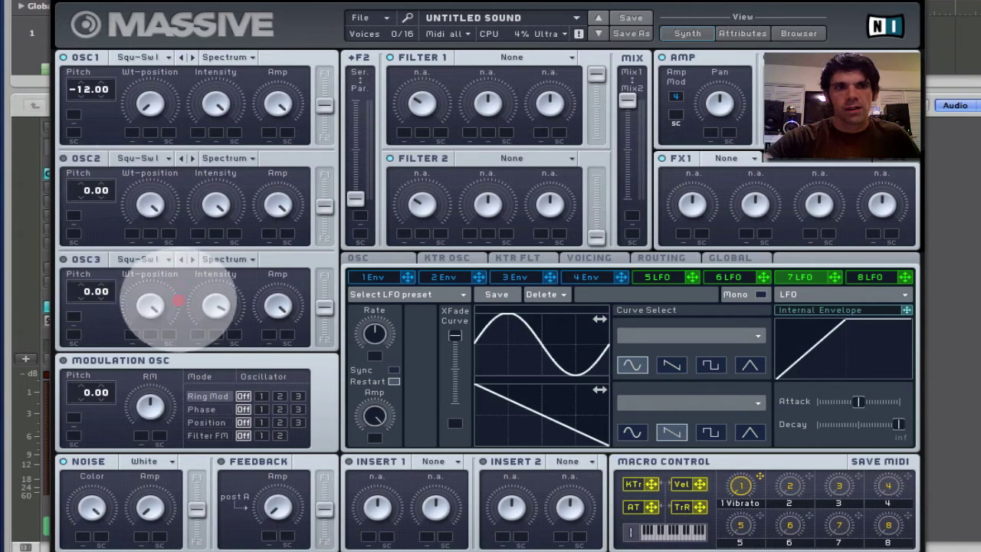
{"action": "left_click", "coordinate": [223, 58]}
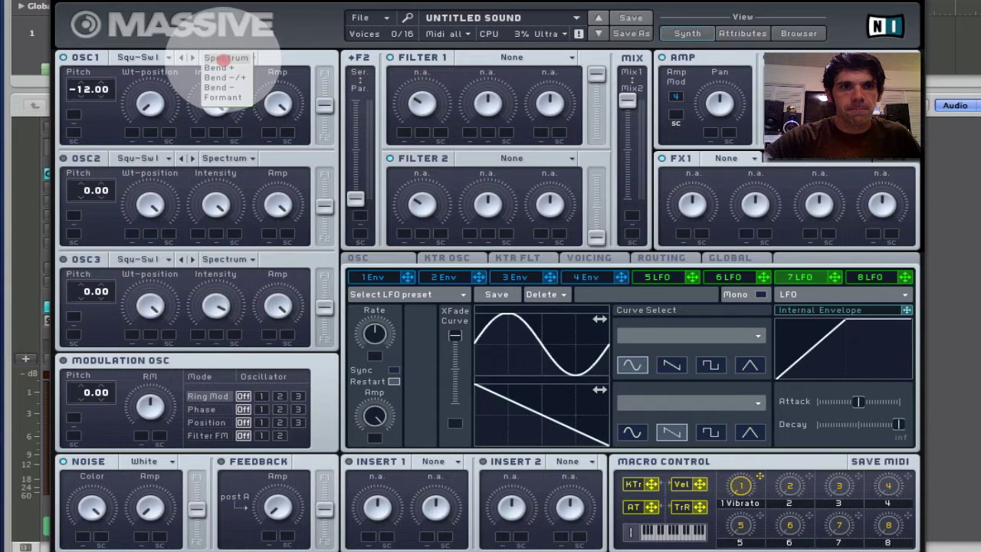
{"action": "left_click", "coordinate": [217, 67]}
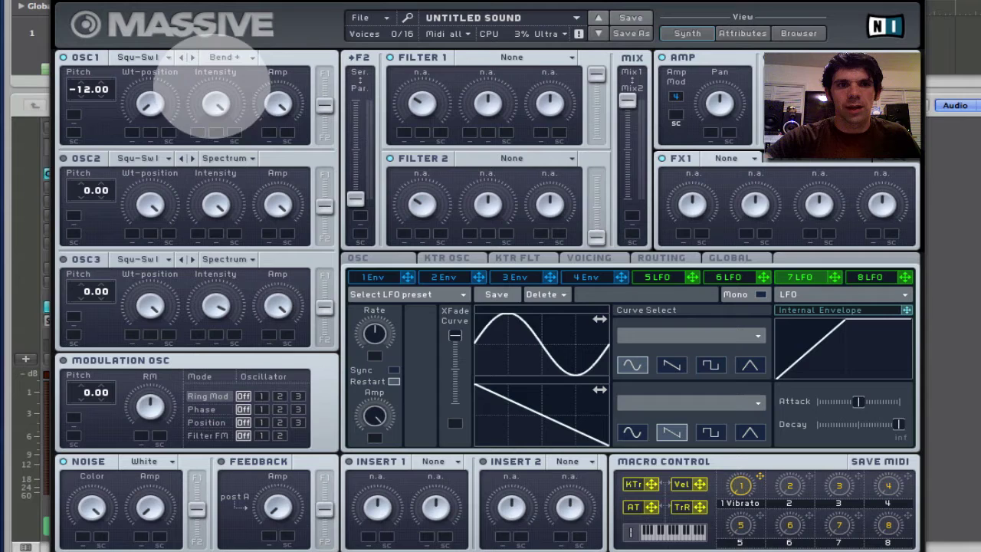
{"action": "left_click_drag", "start_coordinate": [221, 103], "coordinate": [233, 218]}
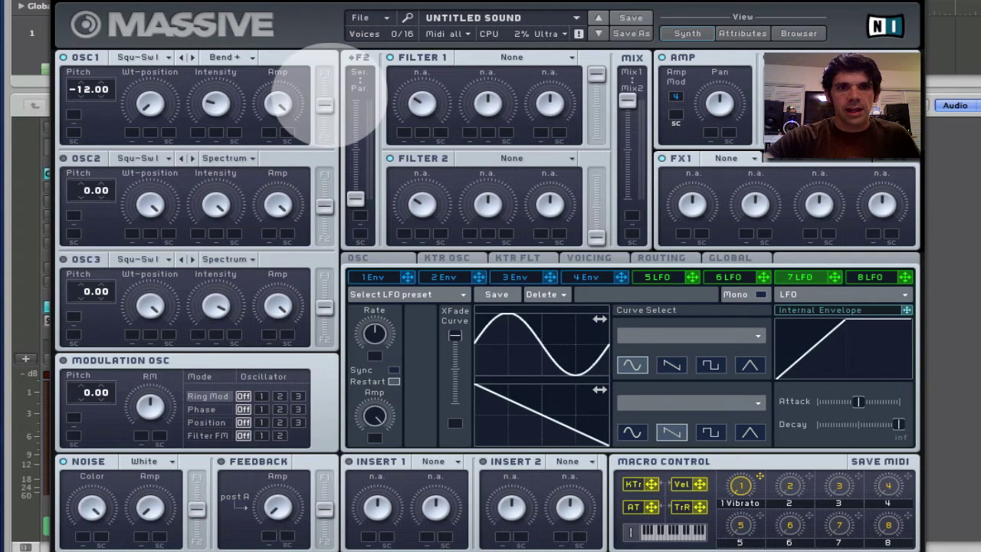
{"action": "left_click_drag", "start_coordinate": [324, 105], "coordinate": [276, 38]}
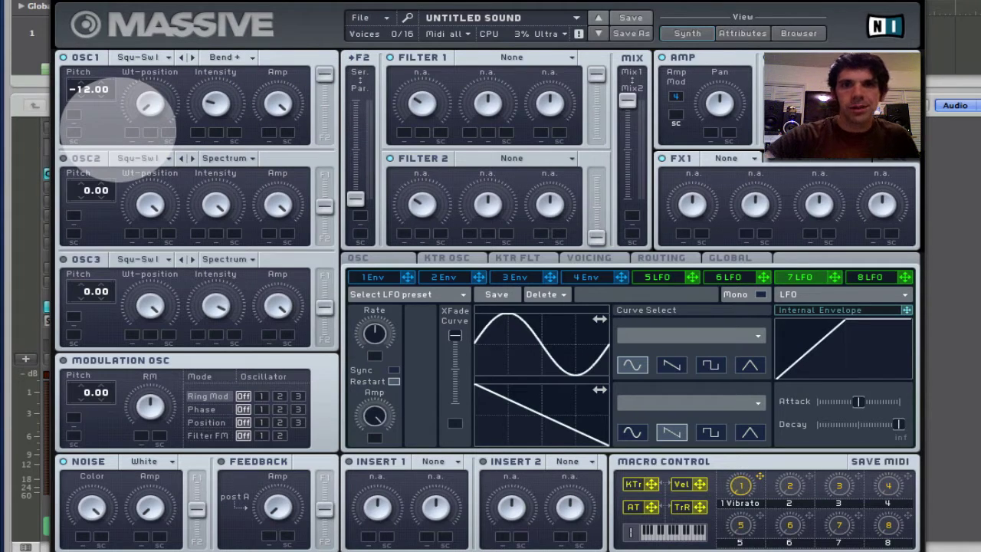
Enable oscillator 2 with Wt-position at minimum, Intensity at the midpoint, Amp at about two thirds, and output routed fully to Filter 1.
{"action": "left_click", "coordinate": [64, 158]}
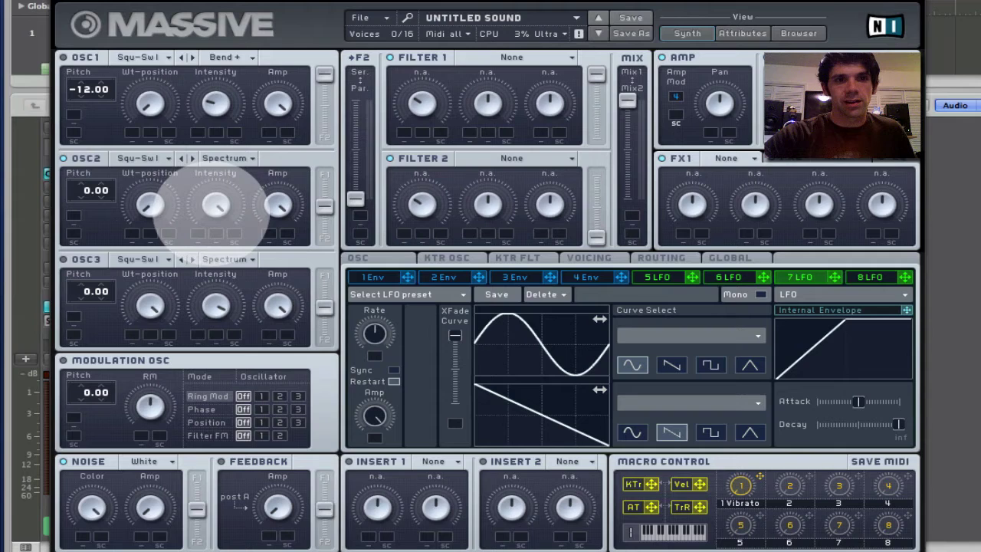
{"action": "left_click_drag", "start_coordinate": [215, 204], "coordinate": [228, 339]}
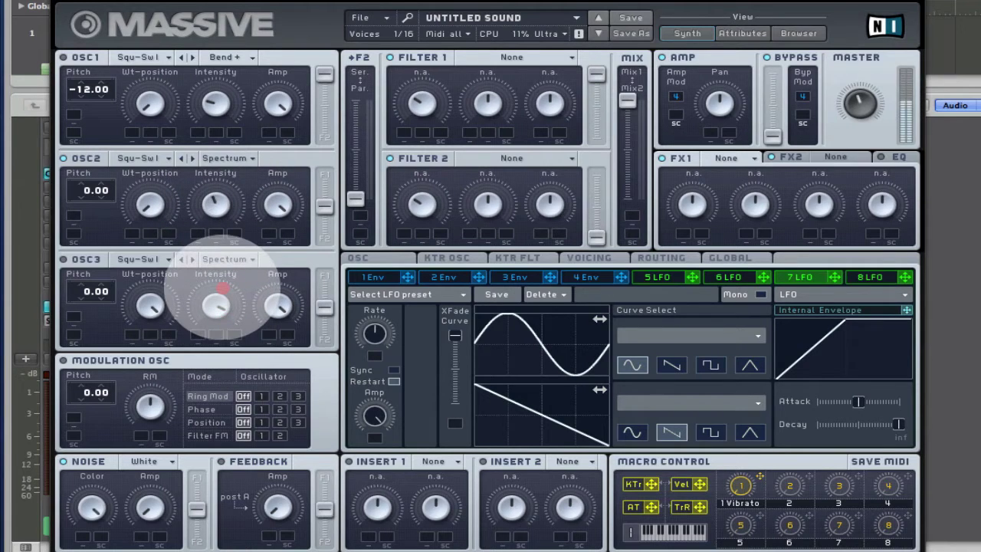
{"action": "left_click_drag", "start_coordinate": [220, 228], "coordinate": [234, 276]}
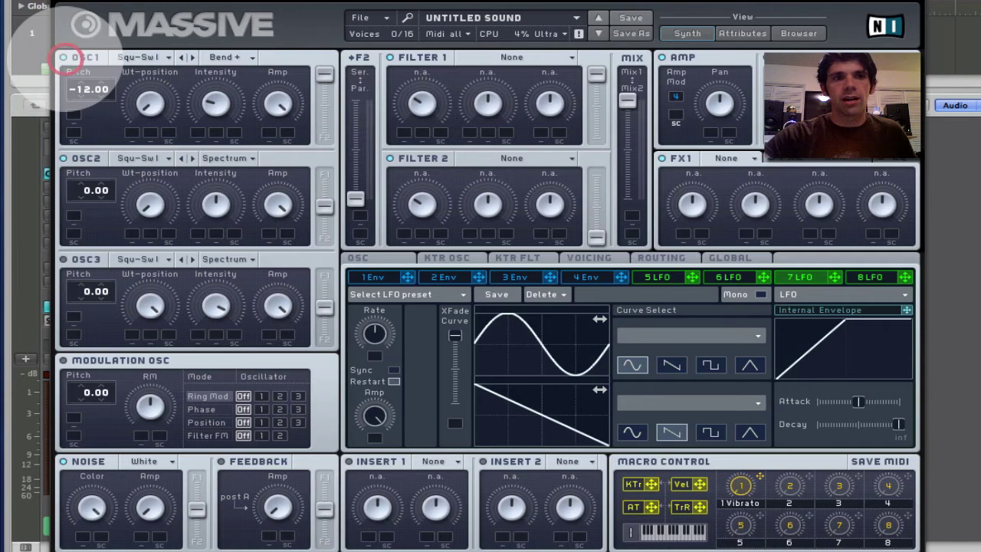
{"action": "left_click", "coordinate": [64, 57]}
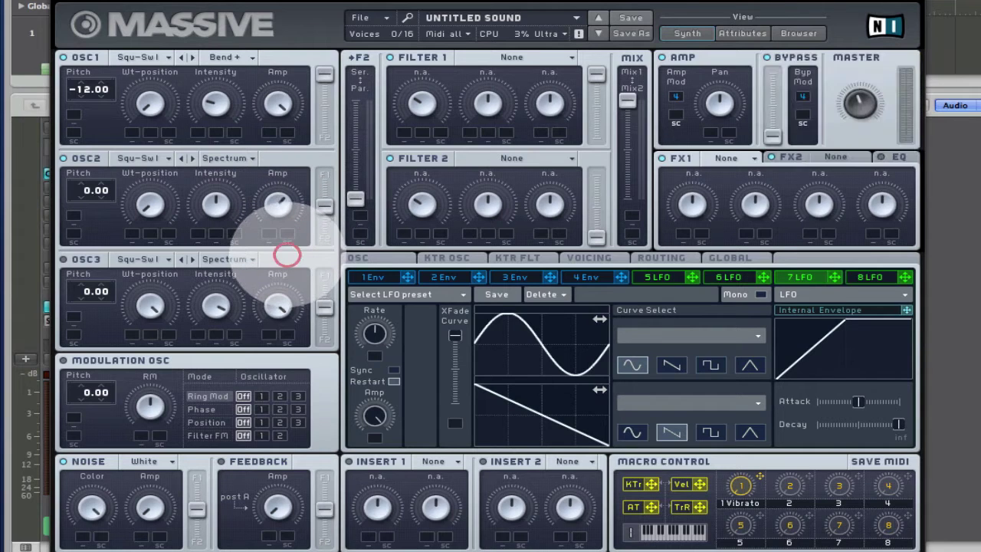
{"action": "left_click_drag", "start_coordinate": [279, 206], "coordinate": [330, 110]}
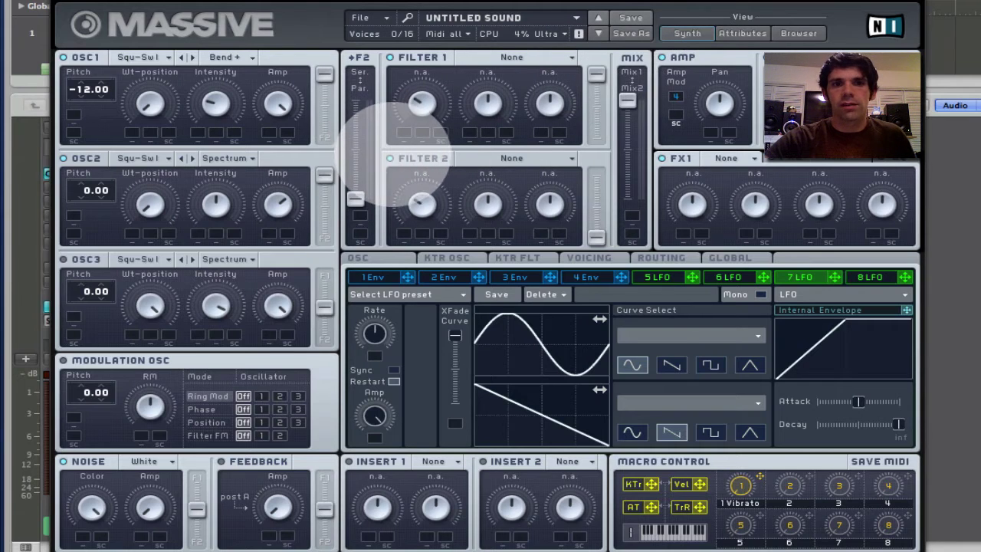
Turn off Filter 2 and set Filter 1 to Lowpass 4.
{"action": "left_click", "coordinate": [391, 158]}
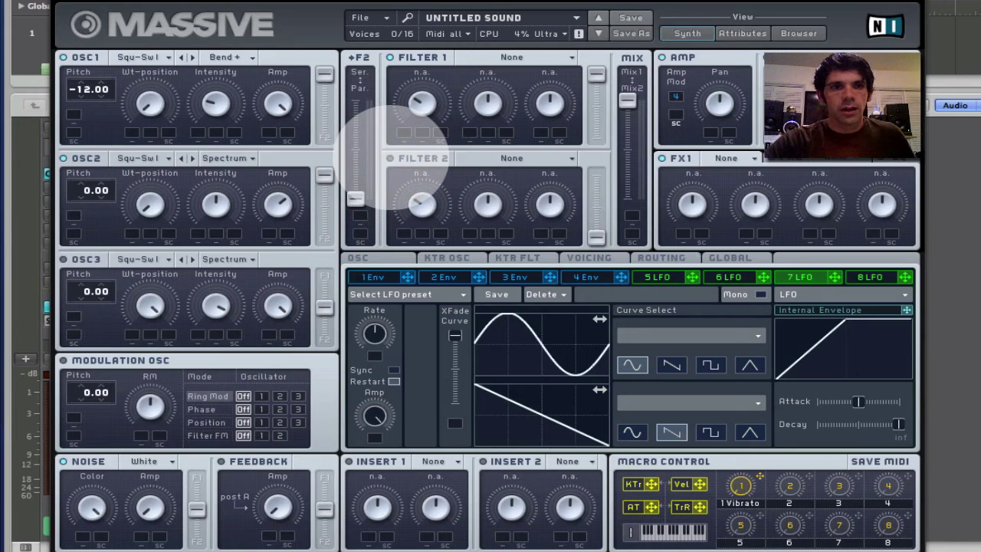
{"action": "left_click", "coordinate": [544, 58]}
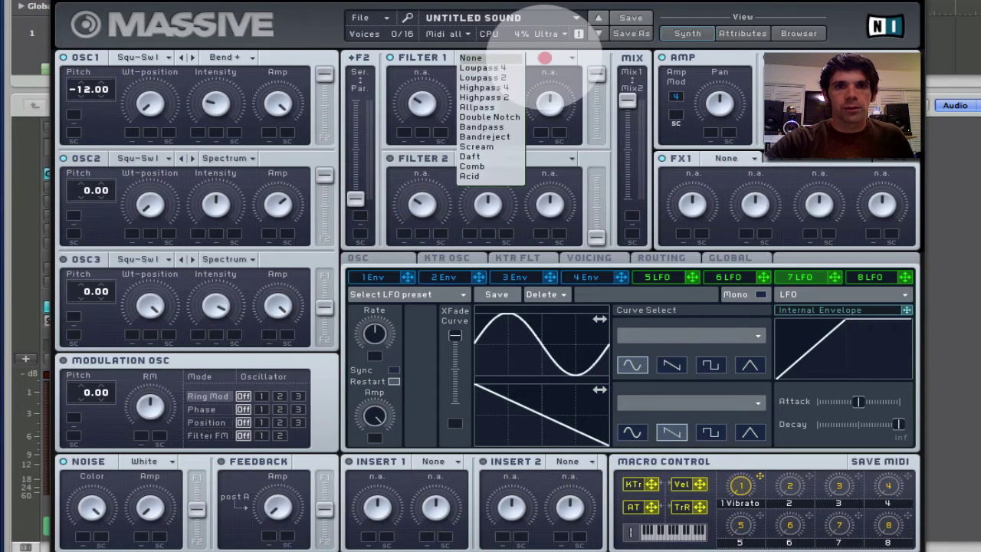
{"action": "left_click", "coordinate": [490, 67]}
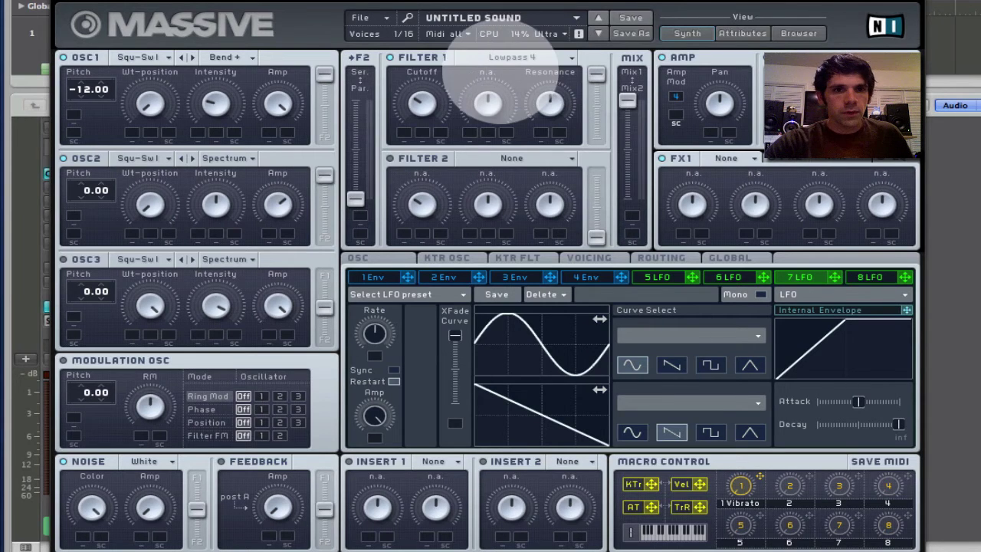
Raise Filter 1's Cutoff to about two thirds and lower its Resonance close to the minimum.
{"action": "left_click_drag", "start_coordinate": [421, 99], "coordinate": [406, 42]}
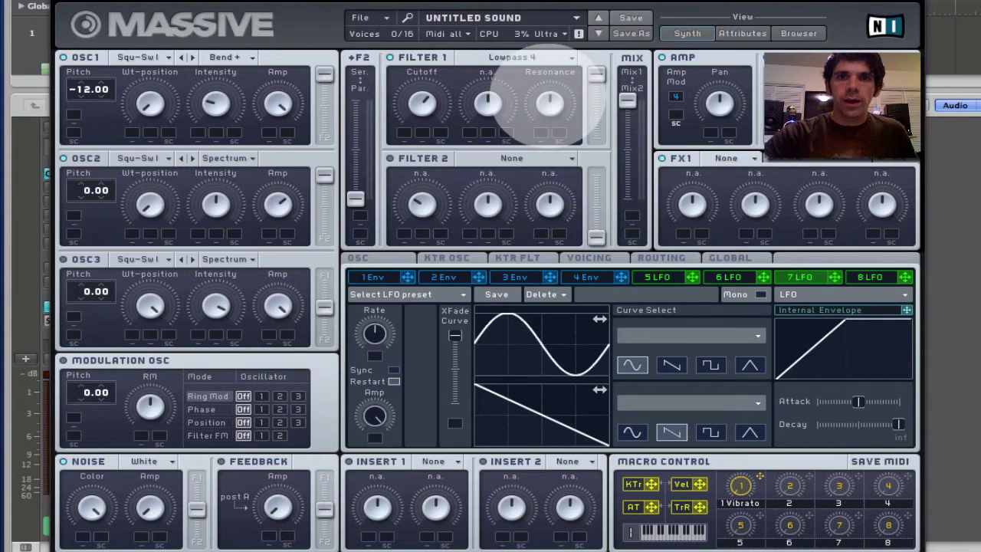
{"action": "left_click_drag", "start_coordinate": [549, 102], "coordinate": [548, 135]}
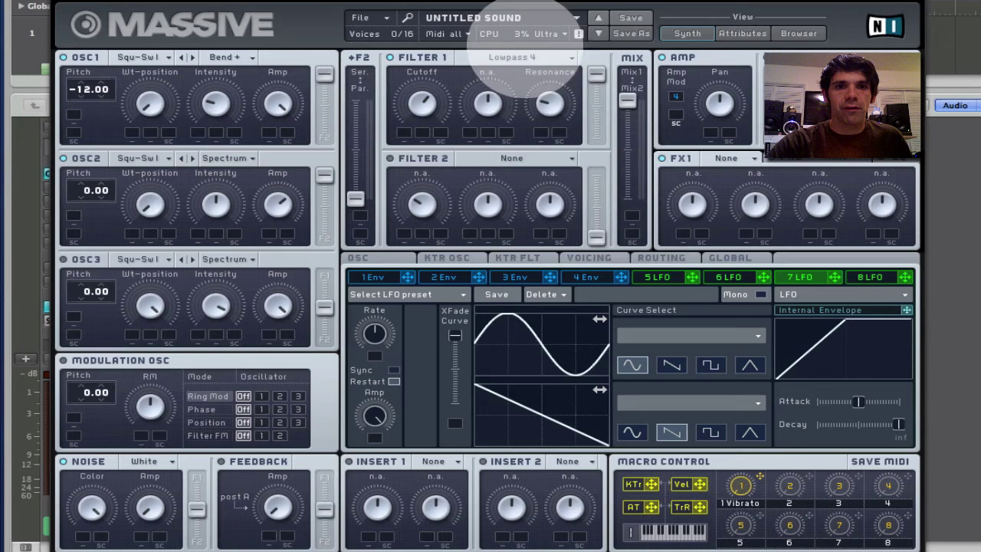
{"action": "left_click_drag", "start_coordinate": [553, 104], "coordinate": [557, 125]}
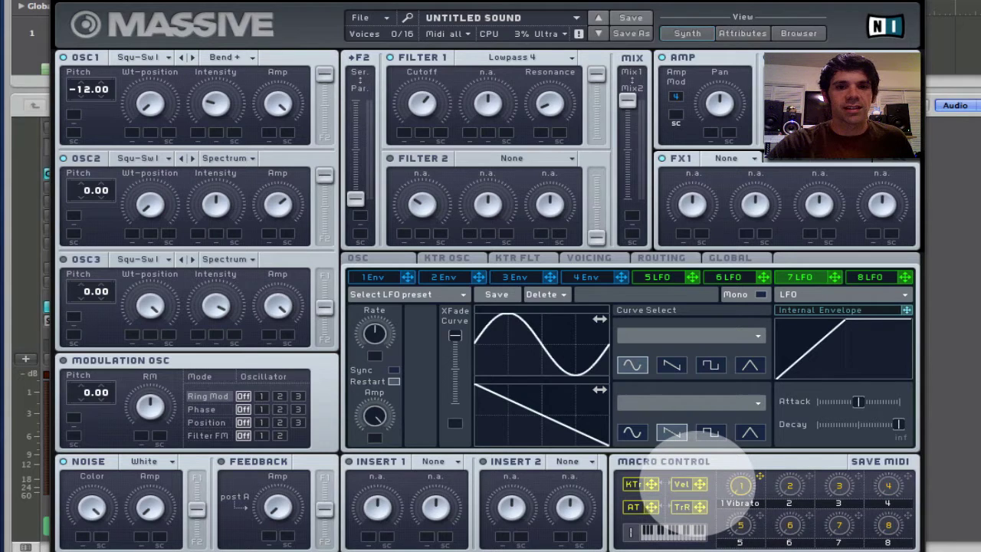
Assign velocity as a modulator of Filter 1's Resonance, with only a small positive modulation range.
{"action": "mouse_move", "coordinate": [700, 485]}
{"action": "left_mouse_down"}
{"action": "mouse_move", "coordinate": [570, 296]}
{"action": "mouse_move", "coordinate": [545, 134]}
{"action": "mouse_move", "coordinate": [526, 110]}
{"action": "mouse_move", "coordinate": [547, 103]}
{"action": "left_mouse_up"}
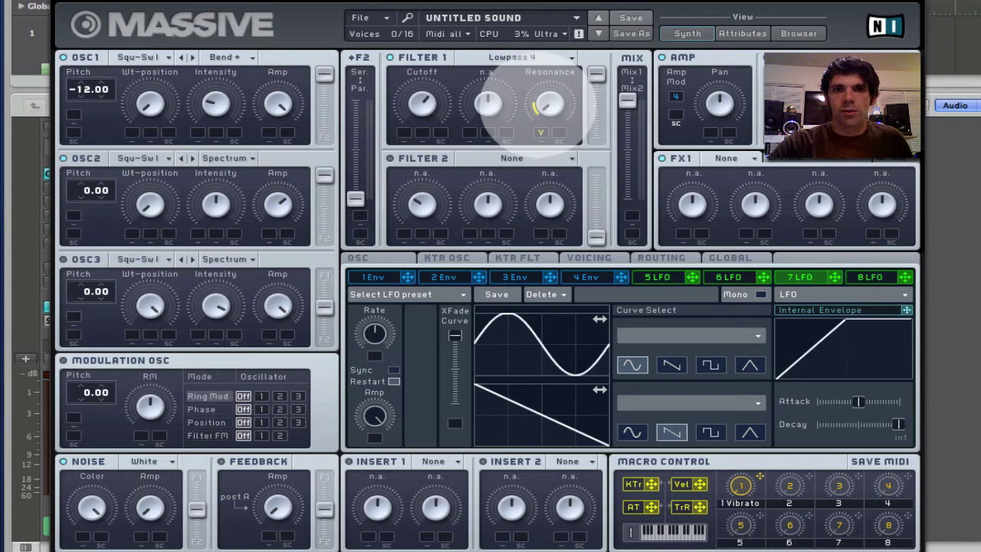
{"action": "left_click", "coordinate": [542, 133]}
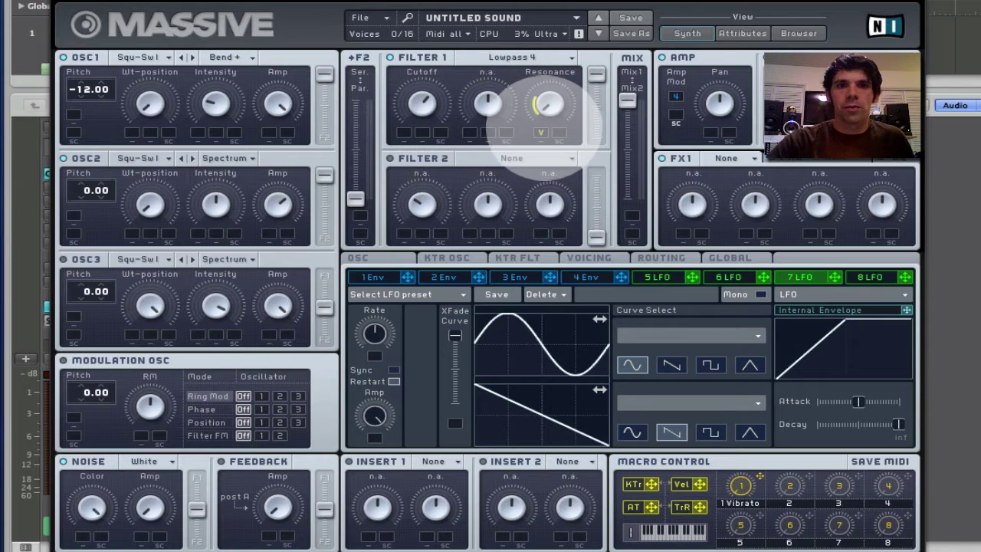
{"action": "left_click_drag", "start_coordinate": [545, 131], "coordinate": [535, 67]}
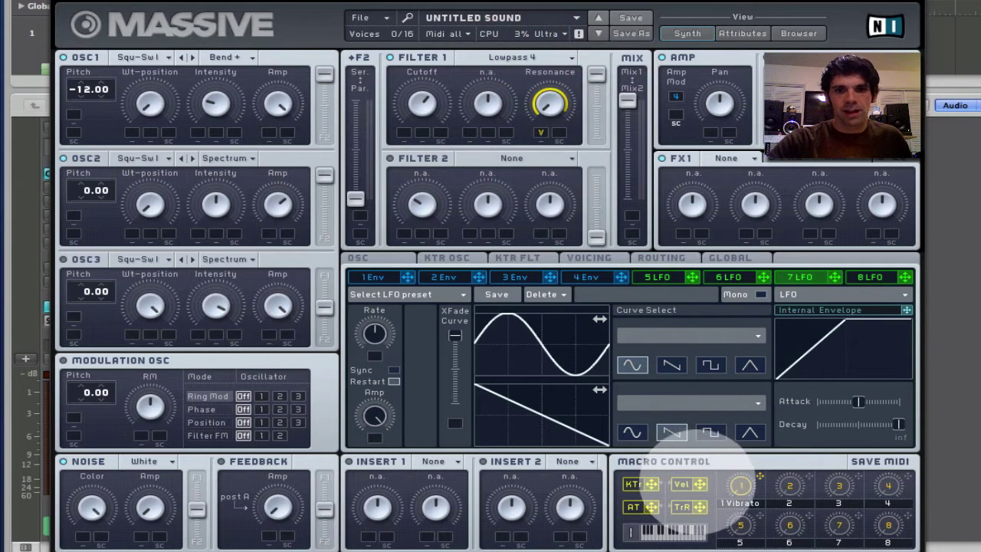
{"action": "mouse_move", "coordinate": [700, 484]}
{"action": "left_mouse_down"}
{"action": "mouse_move", "coordinate": [543, 158]}
{"action": "mouse_move", "coordinate": [521, 54]}
{"action": "mouse_move", "coordinate": [510, 47]}
{"action": "mouse_move", "coordinate": [503, 84]}
{"action": "mouse_move", "coordinate": [507, 42]}
{"action": "mouse_move", "coordinate": [497, 99]}
{"action": "mouse_move", "coordinate": [530, 121]}
{"action": "mouse_move", "coordinate": [545, 100]}
{"action": "mouse_move", "coordinate": [529, 35]}
{"action": "mouse_move", "coordinate": [567, 23]}
{"action": "mouse_move", "coordinate": [536, 86]}
{"action": "mouse_move", "coordinate": [537, 37]}
{"action": "mouse_move", "coordinate": [547, 98]}
{"action": "left_mouse_up"}
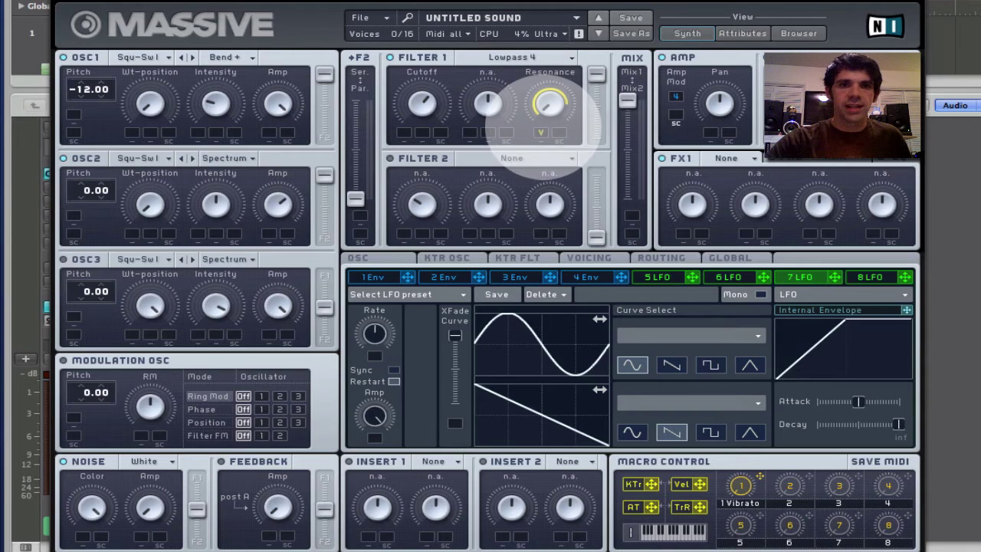
{"action": "left_click_drag", "start_coordinate": [542, 131], "coordinate": [531, 189]}
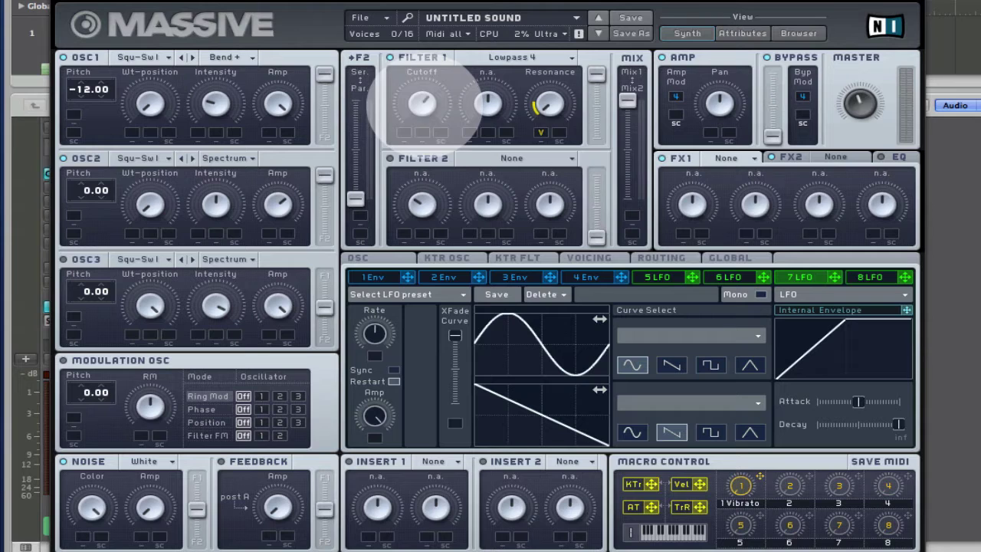
Adjust Filter 1's Cutoff to slightly above the midpoint and fine-tune the velocity range on its Resonance.
{"action": "mouse_move", "coordinate": [425, 107]}
{"action": "left_mouse_down"}
{"action": "mouse_move", "coordinate": [422, 34]}
{"action": "mouse_move", "coordinate": [421, 146]}
{"action": "mouse_move", "coordinate": [420, 92]}
{"action": "left_mouse_up"}
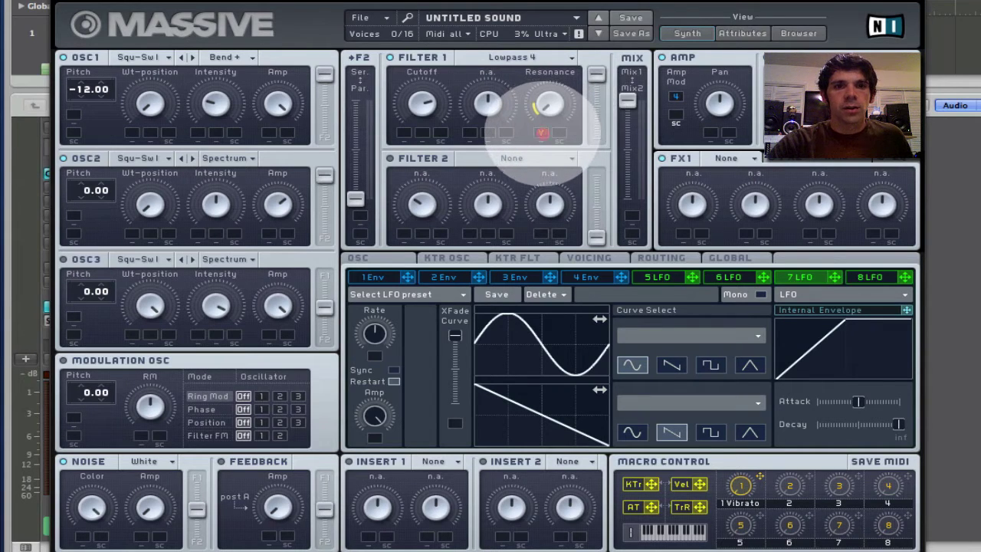
{"action": "left_click", "coordinate": [542, 131]}
{"action": "left_click_drag", "start_coordinate": [420, 109], "coordinate": [422, 138]}
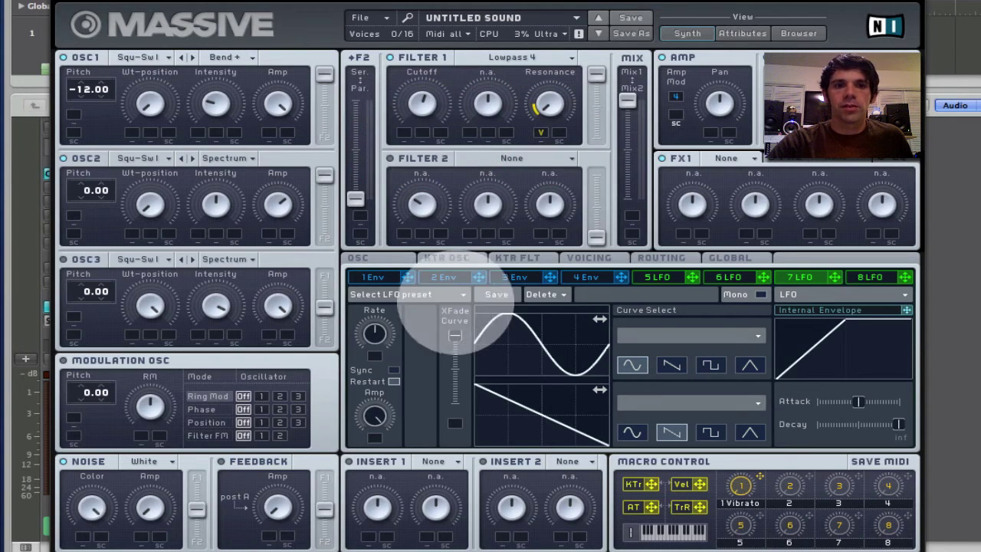
{"action": "left_click", "coordinate": [373, 277]}
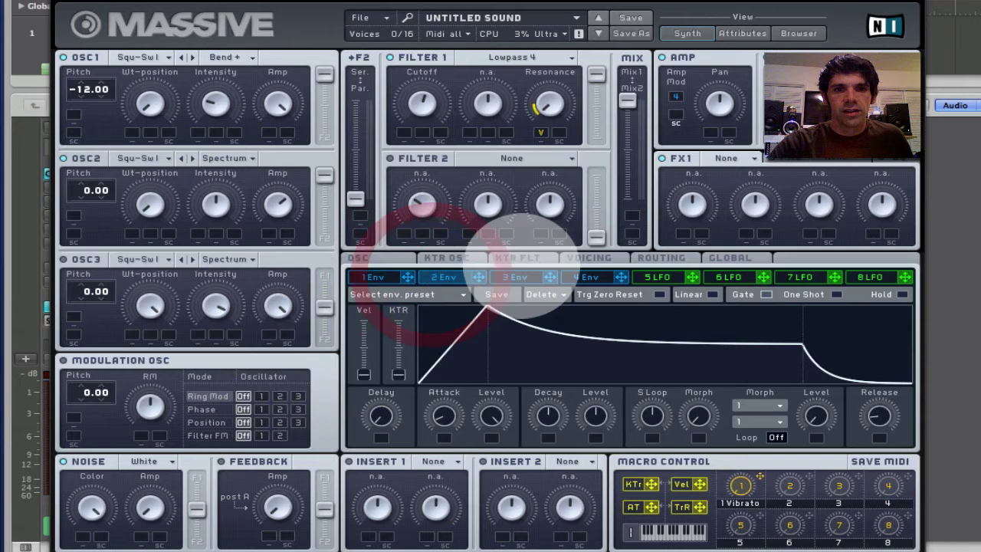
{"action": "left_click", "coordinate": [518, 258]}
{"action": "left_click", "coordinate": [514, 276]}
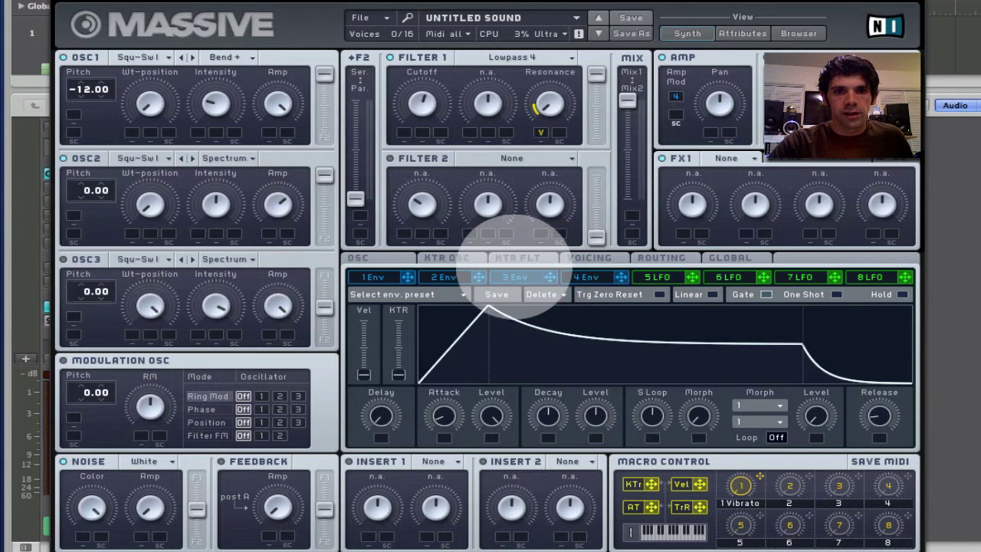
{"action": "left_click", "coordinate": [597, 278]}
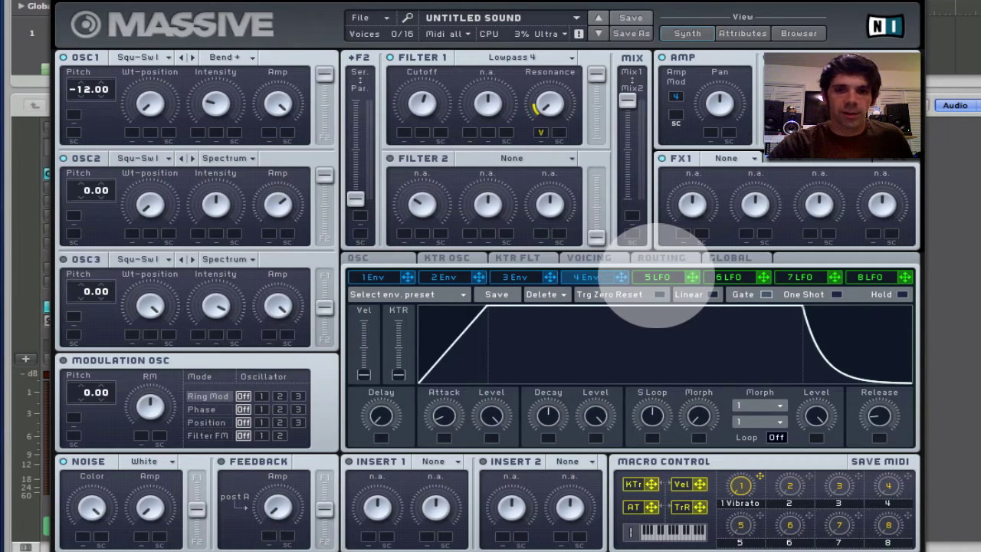
Assign LFO 5 to Filter 1's Cutoff with a wide modulation range and set the Cutoff to about the midpoint.
{"action": "left_click", "coordinate": [657, 278]}
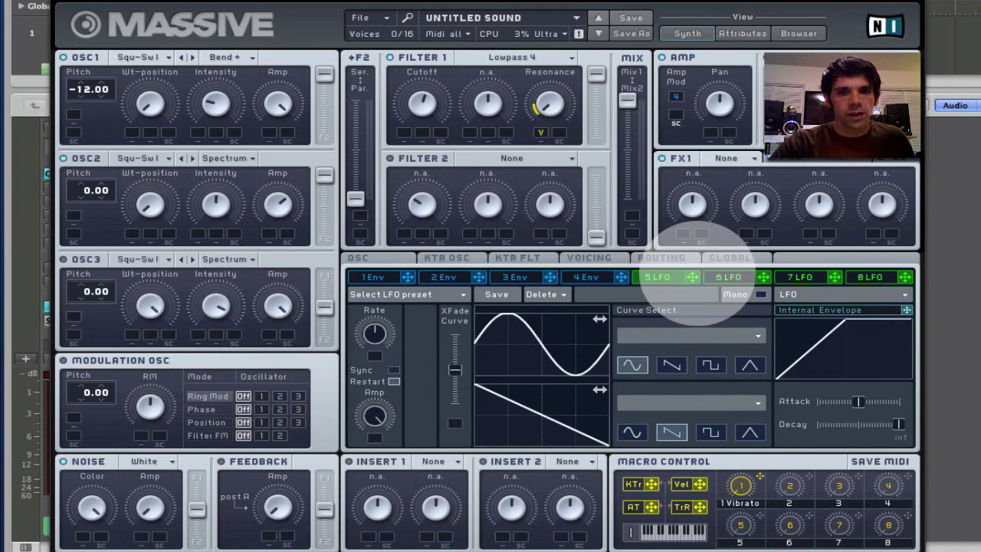
{"action": "left_click_drag", "start_coordinate": [692, 277], "coordinate": [404, 131]}
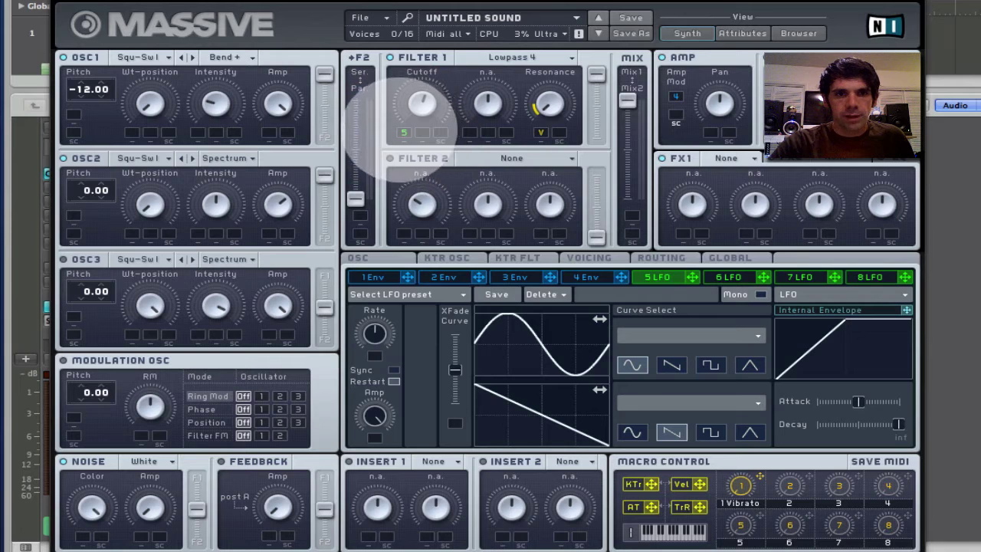
{"action": "mouse_move", "coordinate": [403, 133]}
{"action": "left_mouse_down"}
{"action": "mouse_move", "coordinate": [403, 77]}
{"action": "mouse_move", "coordinate": [404, 130]}
{"action": "left_mouse_up"}
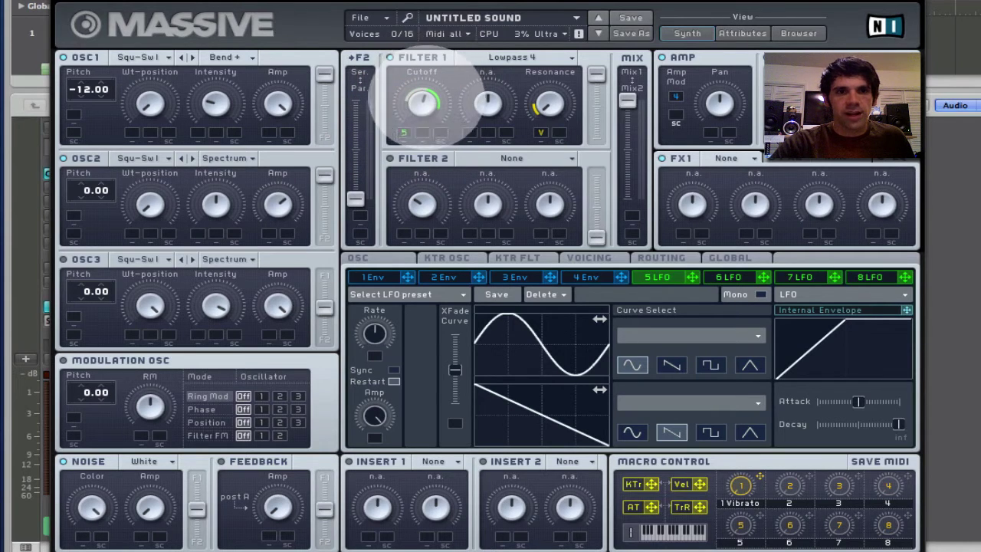
{"action": "left_click_drag", "start_coordinate": [427, 99], "coordinate": [426, 103]}
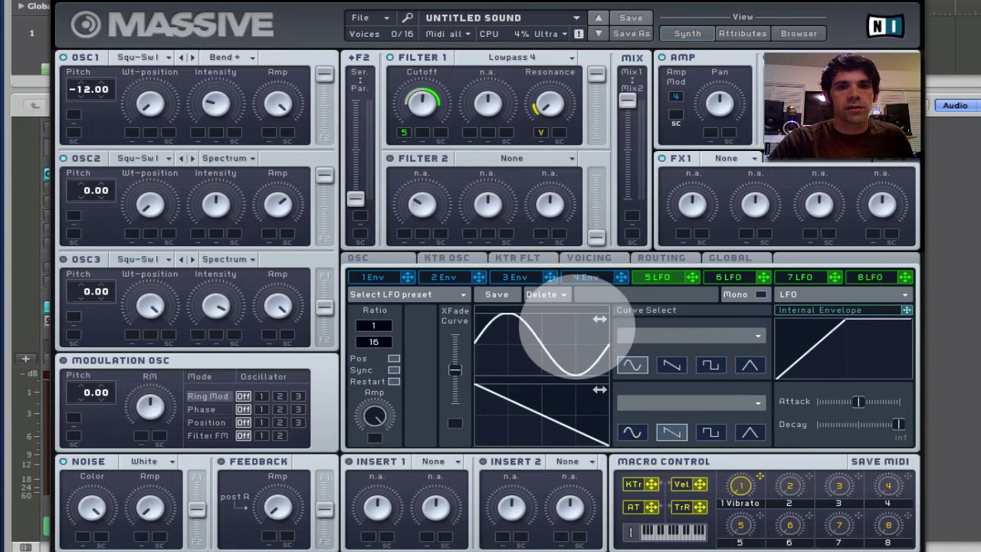
Shift the phase of LFO 5's upper curve by about half a cycle and crossfade fully to that curve.
{"action": "left_click_drag", "start_coordinate": [598, 320], "coordinate": [495, 332]}
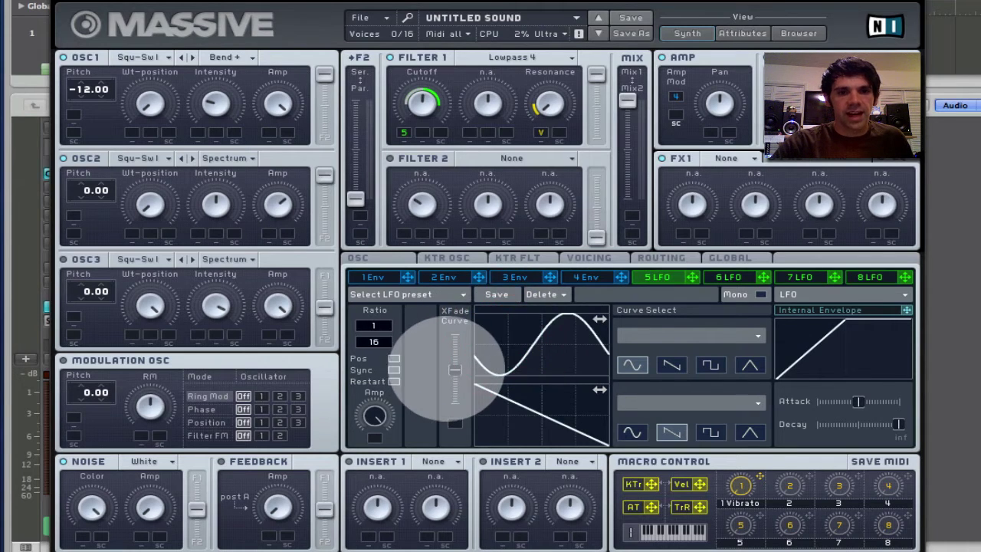
{"action": "left_click_drag", "start_coordinate": [454, 369], "coordinate": [481, 307]}
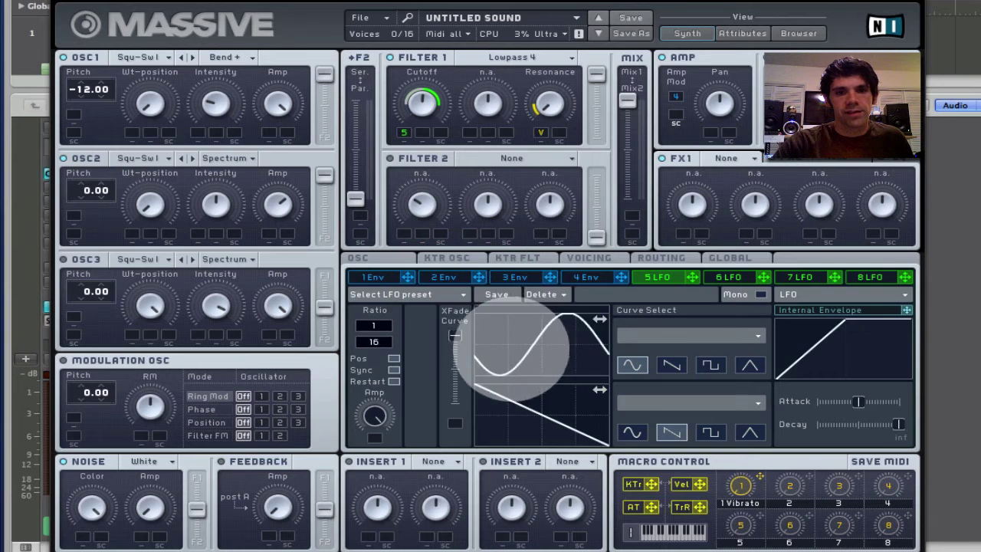
{"action": "left_click", "coordinate": [511, 331]}
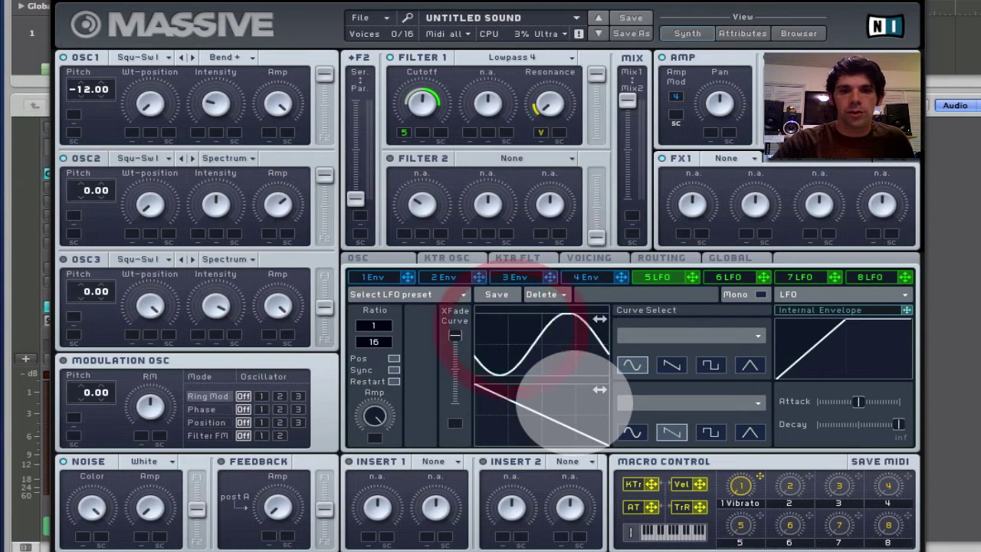
{"action": "left_click", "coordinate": [575, 403]}
Load the Fall 1 shape into LFO 5's upper curve and set the LFO's Ratio to 1/8.
{"action": "left_click", "coordinate": [736, 335]}
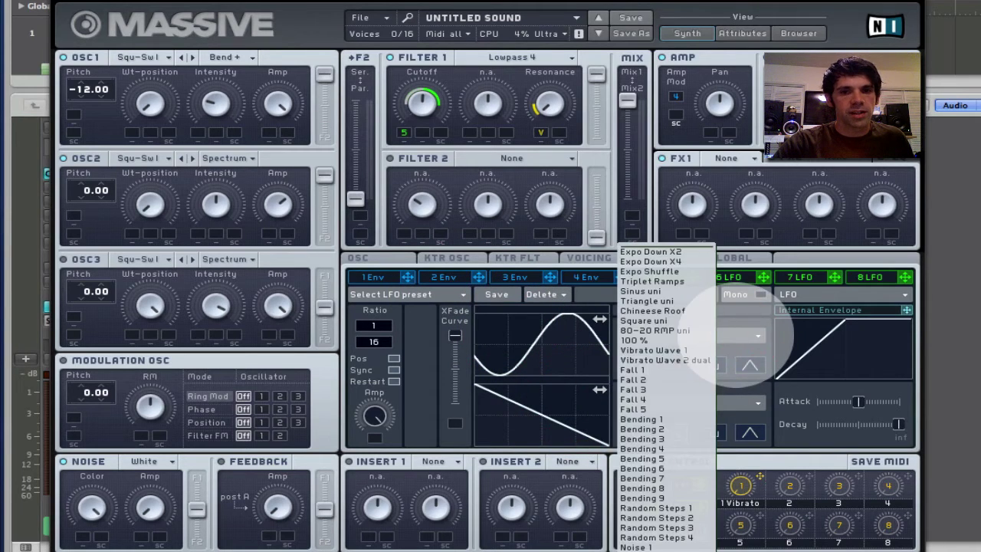
{"action": "left_click", "coordinate": [684, 370]}
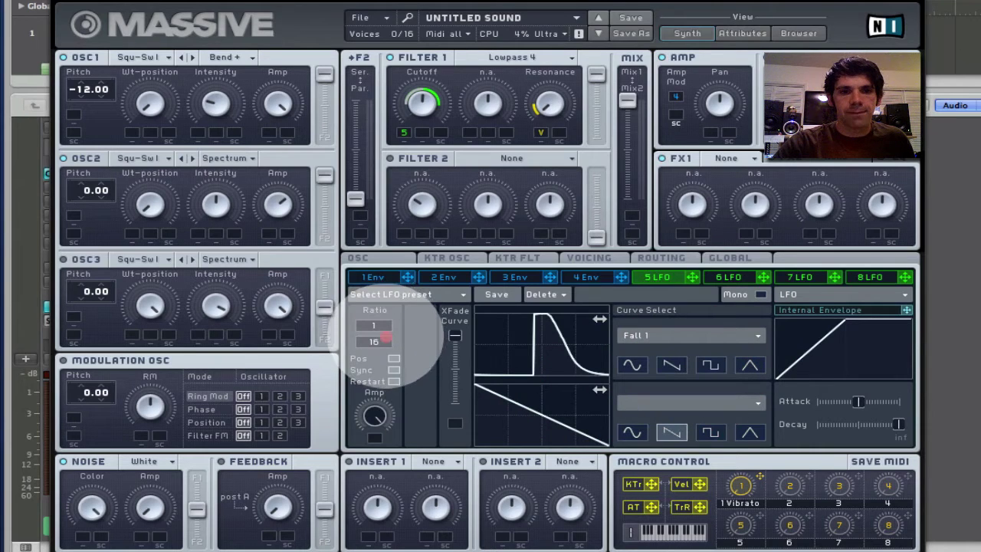
{"action": "left_click_drag", "start_coordinate": [386, 342], "coordinate": [384, 347]}
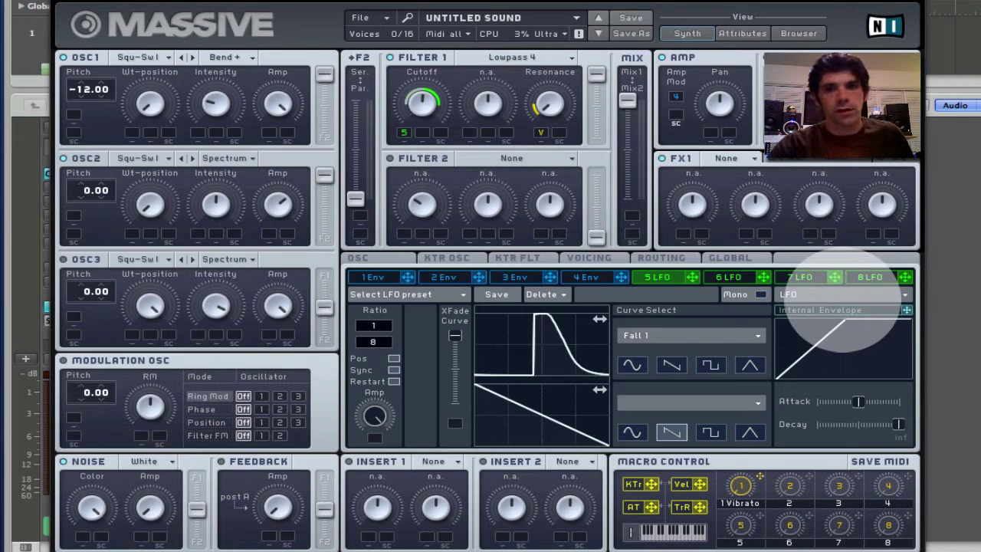
Switch modulator 5 from LFO to Performer and try out the crossfade between its two sequences.
{"action": "left_click", "coordinate": [844, 299]}
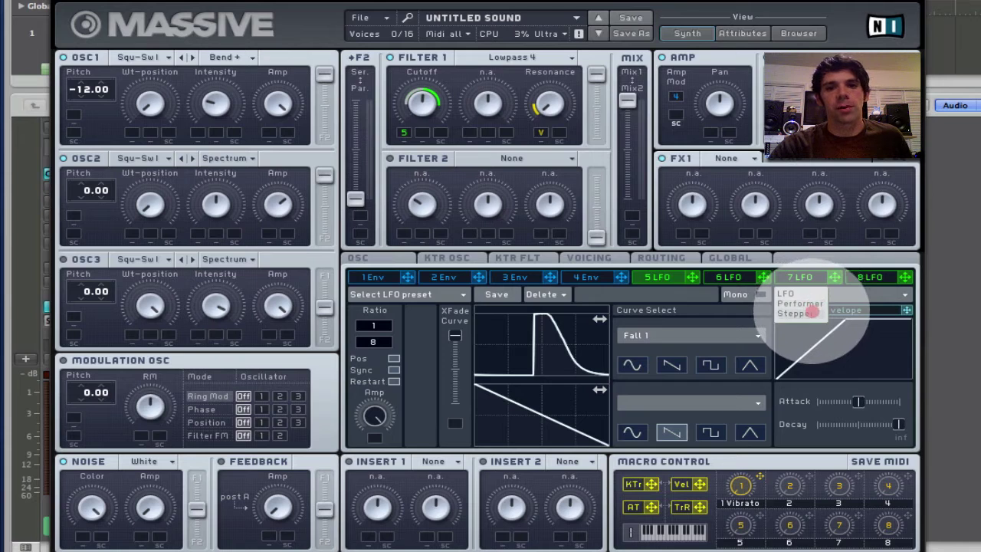
{"action": "left_click", "coordinate": [812, 303]}
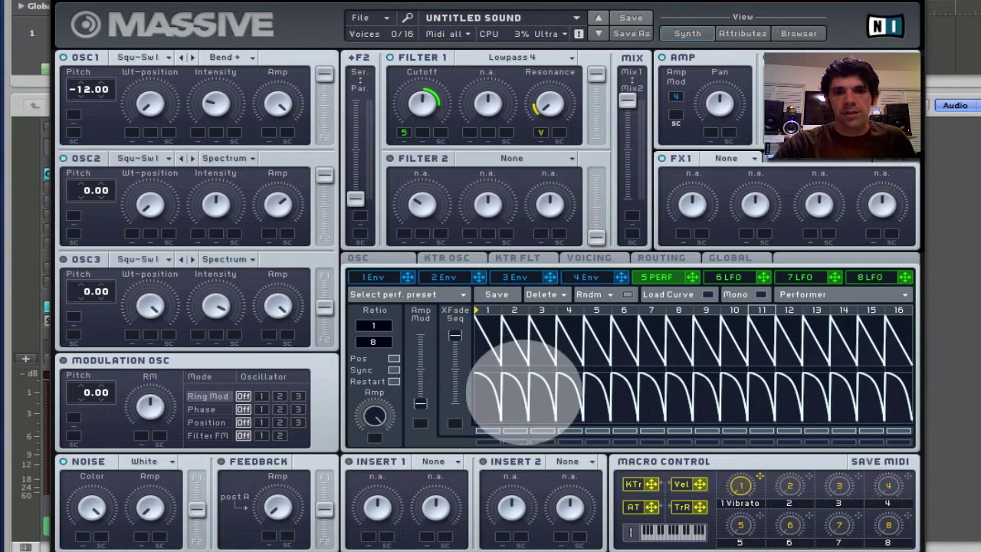
{"action": "left_click_drag", "start_coordinate": [458, 335], "coordinate": [458, 430]}
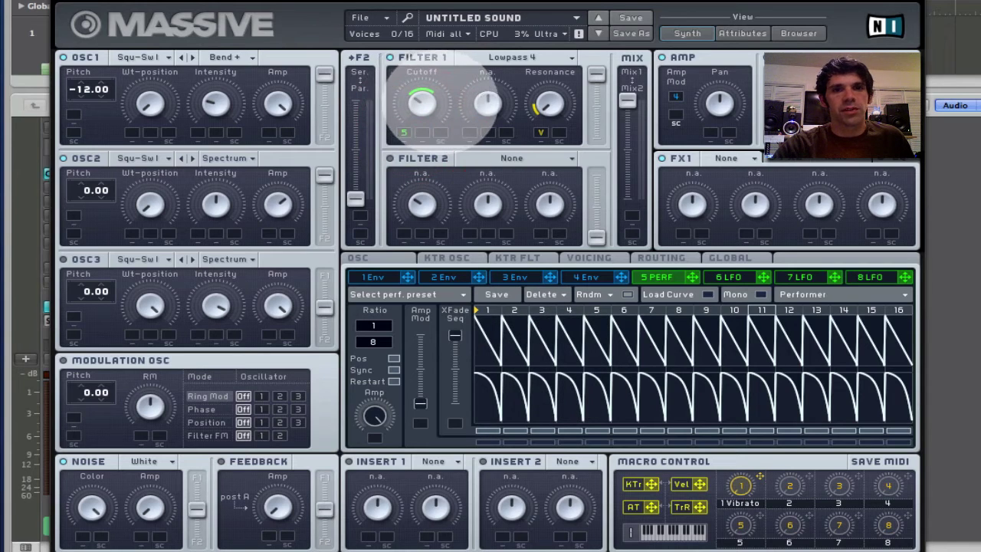
Lower Filter 1's Cutoff close to the minimum and widen modulator 5's range on it to well past the midpoint.
{"action": "left_click", "coordinate": [423, 103]}
{"action": "mouse_move", "coordinate": [423, 103]}
{"action": "left_mouse_down"}
{"action": "mouse_move", "coordinate": [409, 40]}
{"action": "mouse_move", "coordinate": [427, 100]}
{"action": "left_mouse_up"}
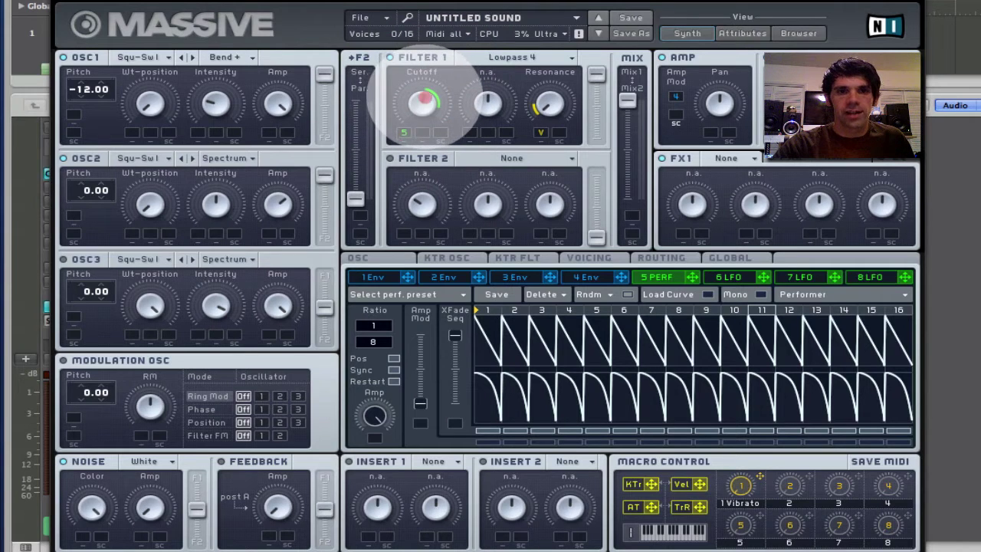
{"action": "left_click_drag", "start_coordinate": [423, 101], "coordinate": [387, 205]}
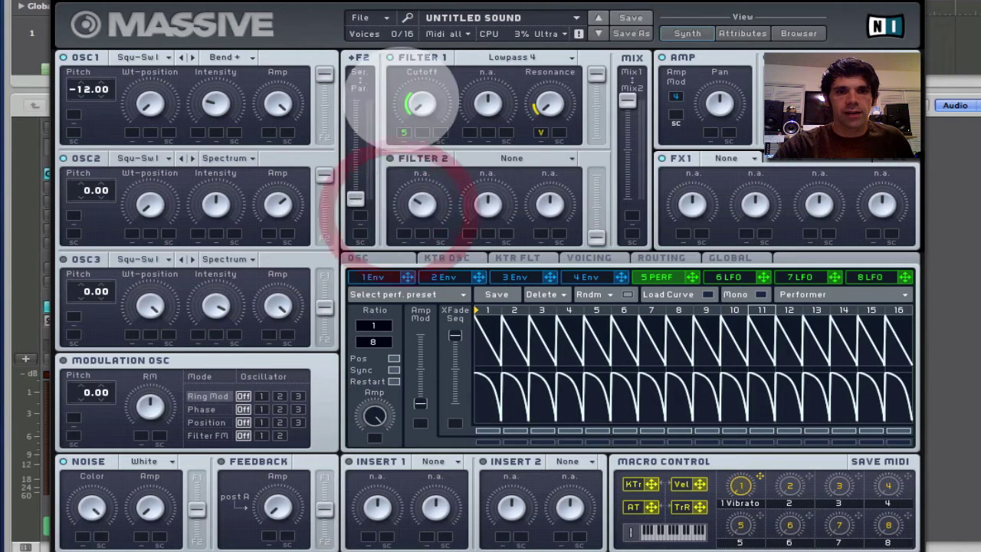
{"action": "left_click_drag", "start_coordinate": [405, 132], "coordinate": [408, 98]}
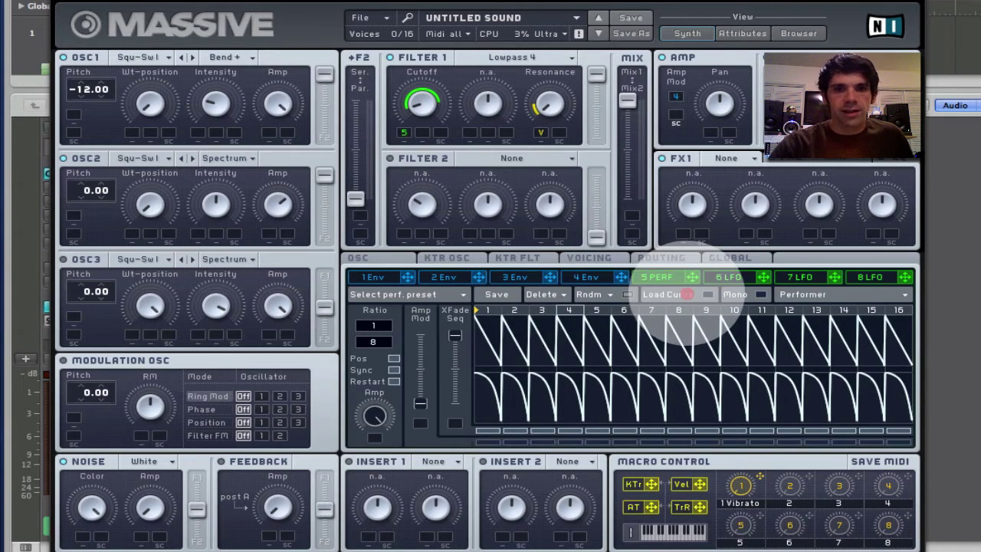
Load a rising ramp into step 2, a rising S-curve into step 4 and a falling S-curve into step 5 of the Performer's upper sequence.
{"action": "left_click", "coordinate": [688, 293]}
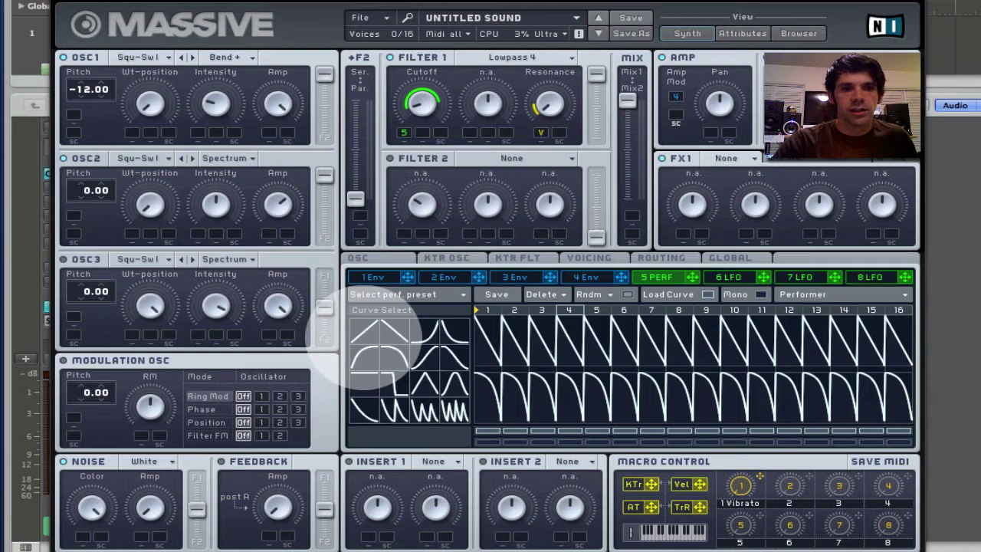
{"action": "left_click", "coordinate": [371, 330]}
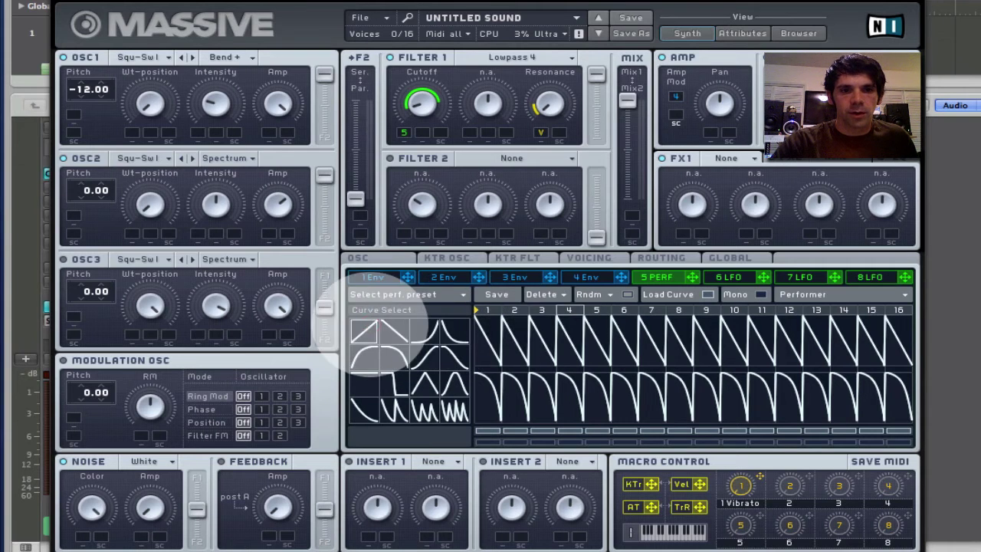
{"action": "left_click", "coordinate": [514, 331]}
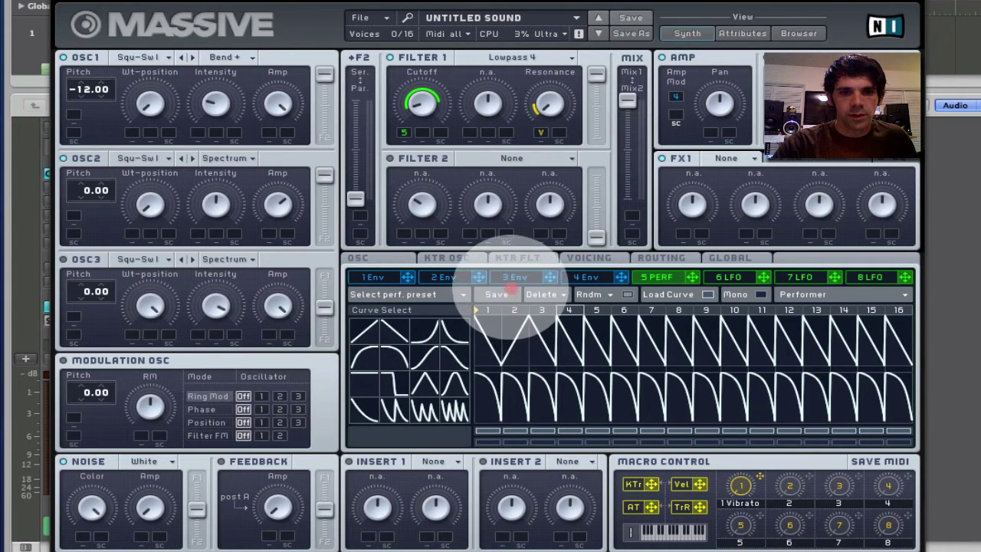
{"action": "left_click", "coordinate": [424, 358]}
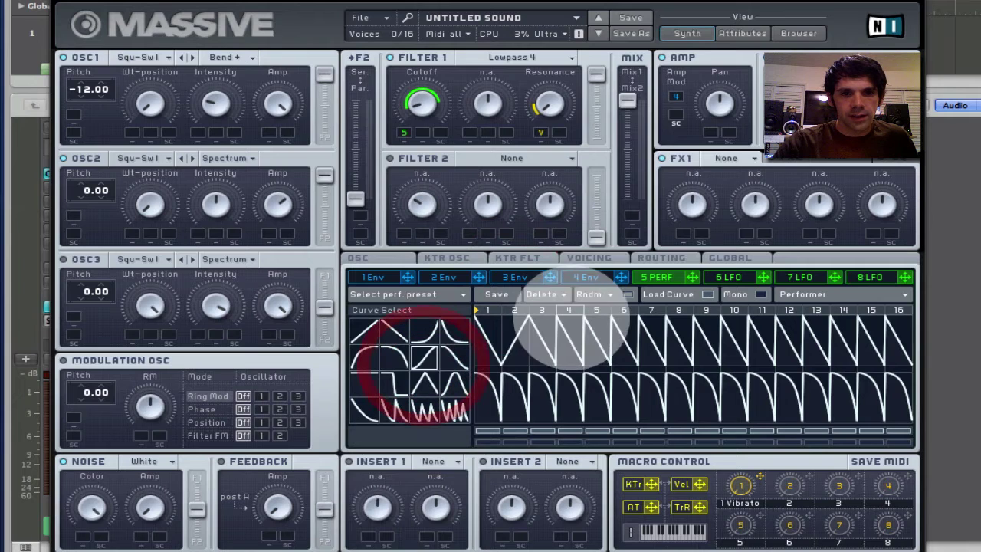
{"action": "left_click", "coordinate": [571, 347]}
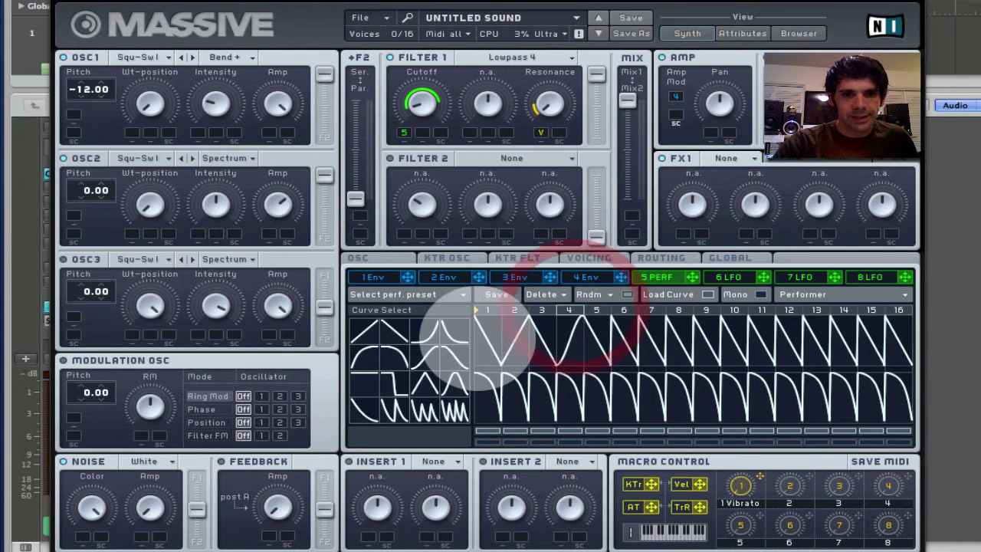
{"action": "left_click", "coordinate": [451, 357]}
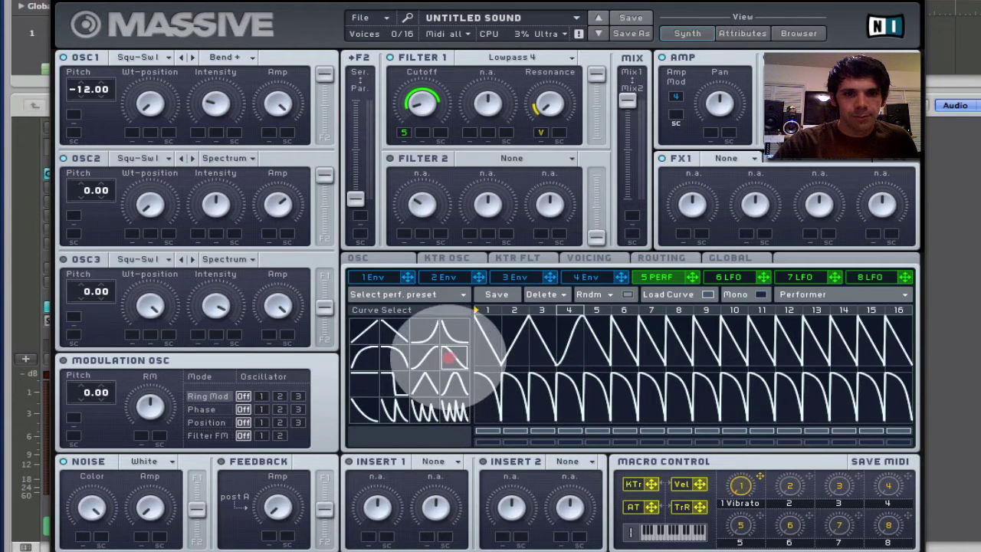
{"action": "left_click", "coordinate": [603, 321]}
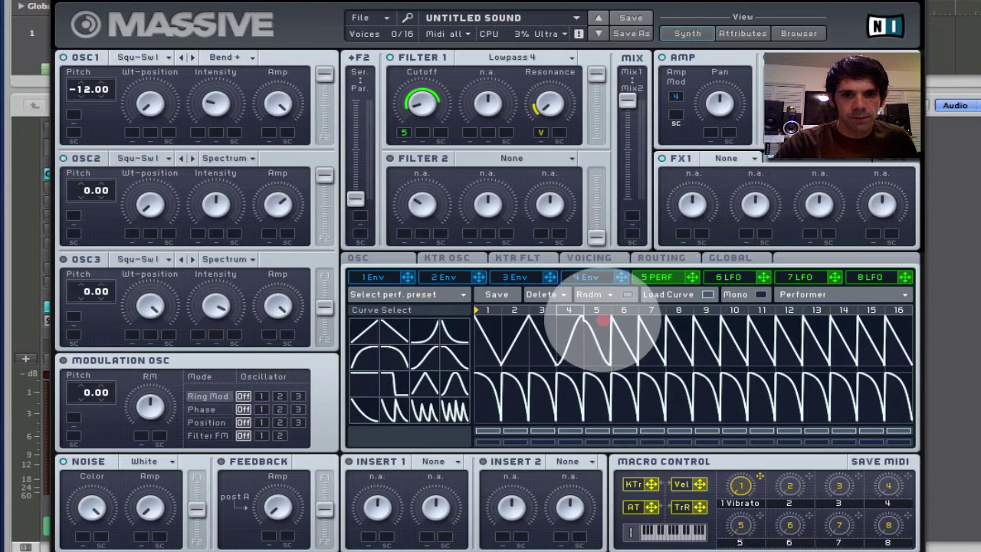
Load the triple-spike curve into step 6 and the double-spike curve into step 7 of the upper sequence.
{"action": "left_click", "coordinate": [426, 406]}
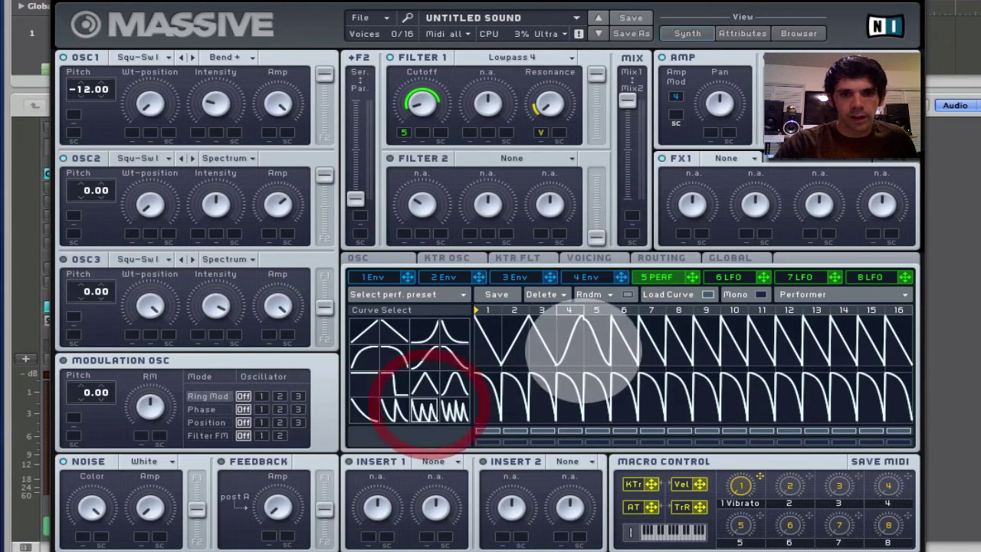
{"action": "left_click", "coordinate": [617, 337]}
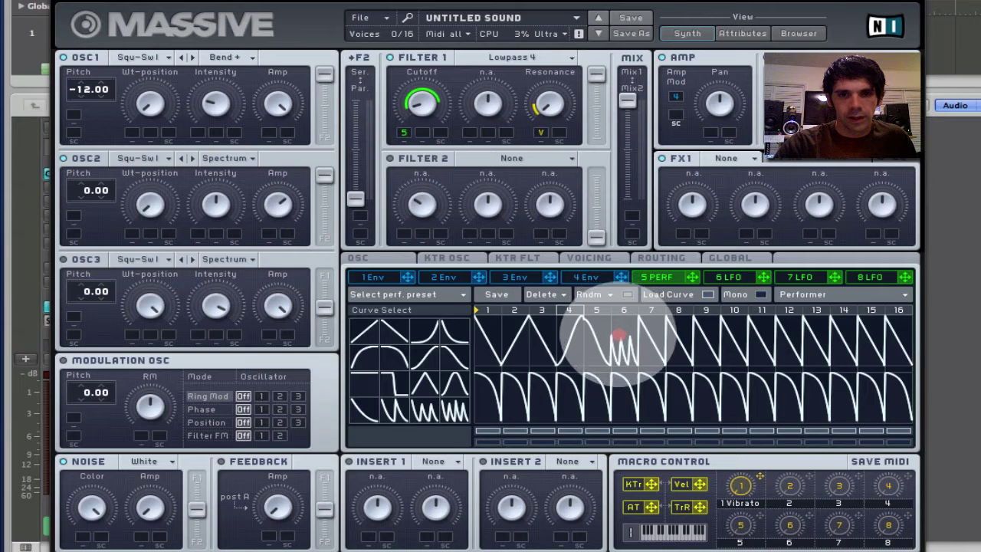
{"action": "left_click", "coordinate": [423, 406]}
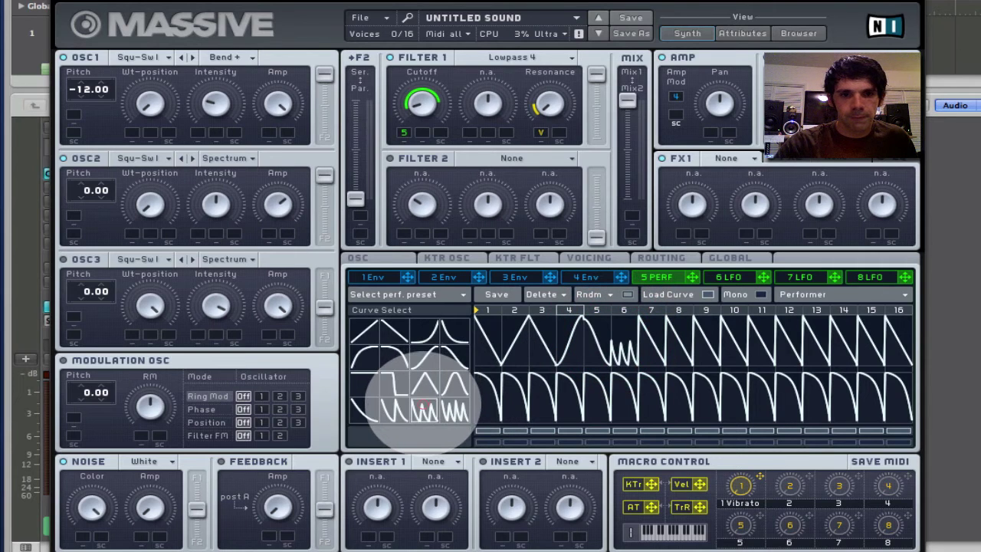
{"action": "left_click", "coordinate": [657, 328]}
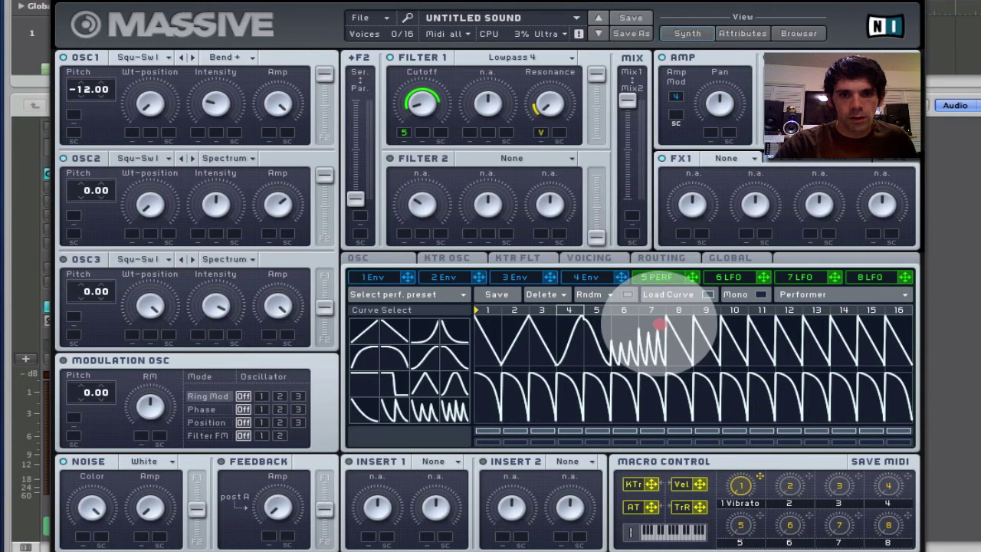
{"action": "left_click", "coordinate": [394, 410]}
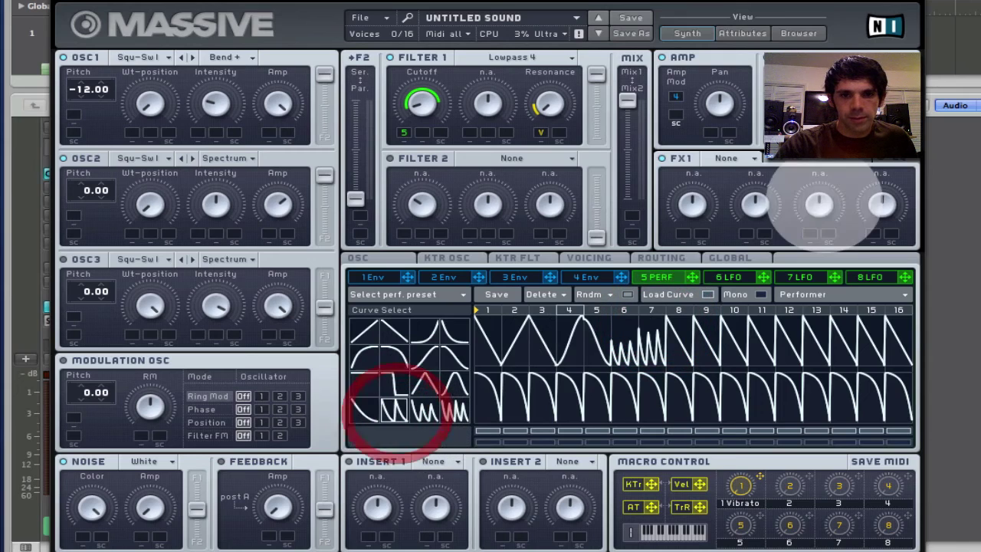
{"action": "left_click", "coordinate": [658, 334]}
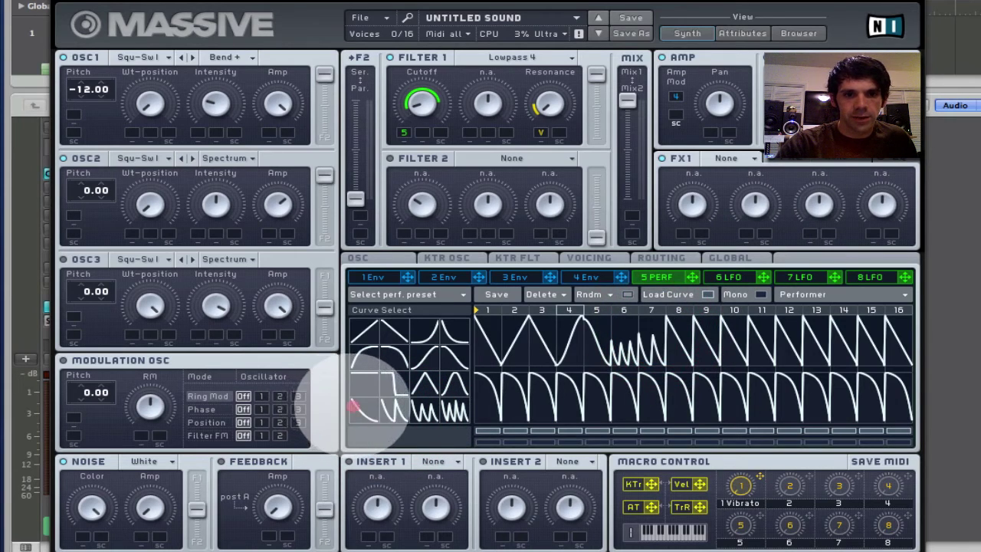
Load the single decaying curve into step 8, raise its level and shorten the Performer sequence to the first eight steps.
{"action": "left_click", "coordinate": [360, 408]}
{"action": "left_click", "coordinate": [679, 334]}
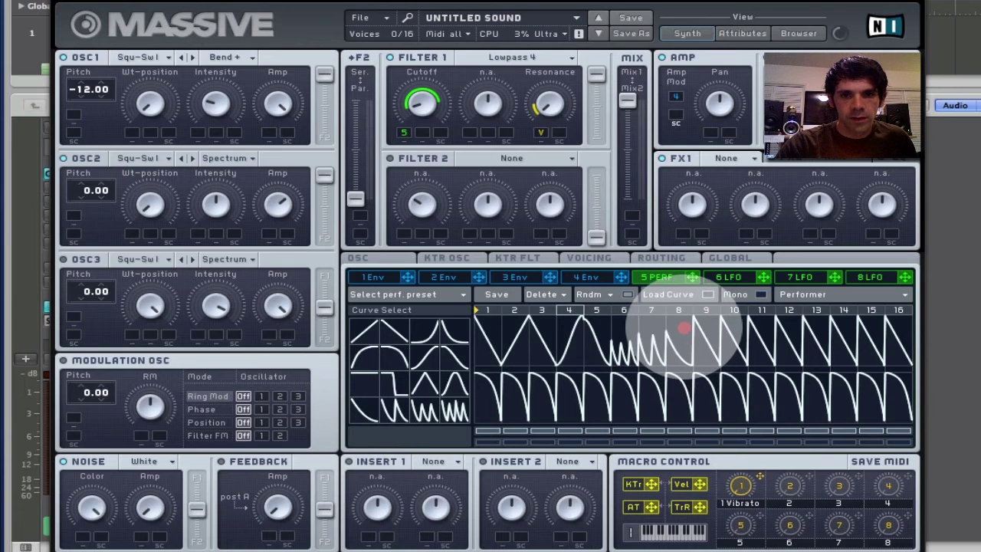
{"action": "left_click_drag", "start_coordinate": [685, 325], "coordinate": [683, 323]}
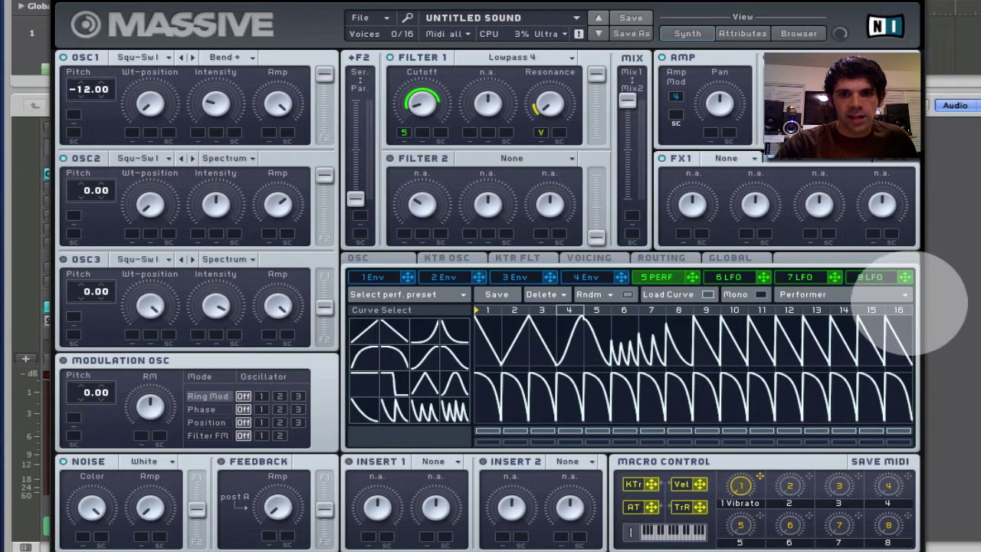
{"action": "left_click", "coordinate": [908, 311]}
{"action": "mouse_move", "coordinate": [908, 311]}
{"action": "left_mouse_down"}
{"action": "mouse_move", "coordinate": [781, 296]}
{"action": "mouse_move", "coordinate": [672, 300]}
{"action": "mouse_move", "coordinate": [701, 308]}
{"action": "left_mouse_up"}
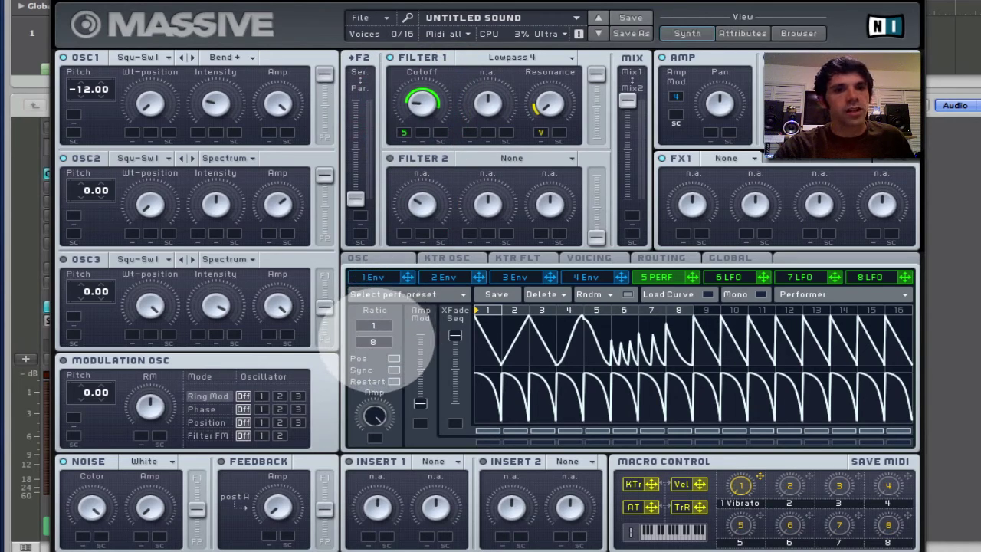
Try the Performer at a Ratio of 1/4, return it to 1/8 and fine-tune Filter 1's Cutoff near its low end.
{"action": "left_click", "coordinate": [374, 342]}
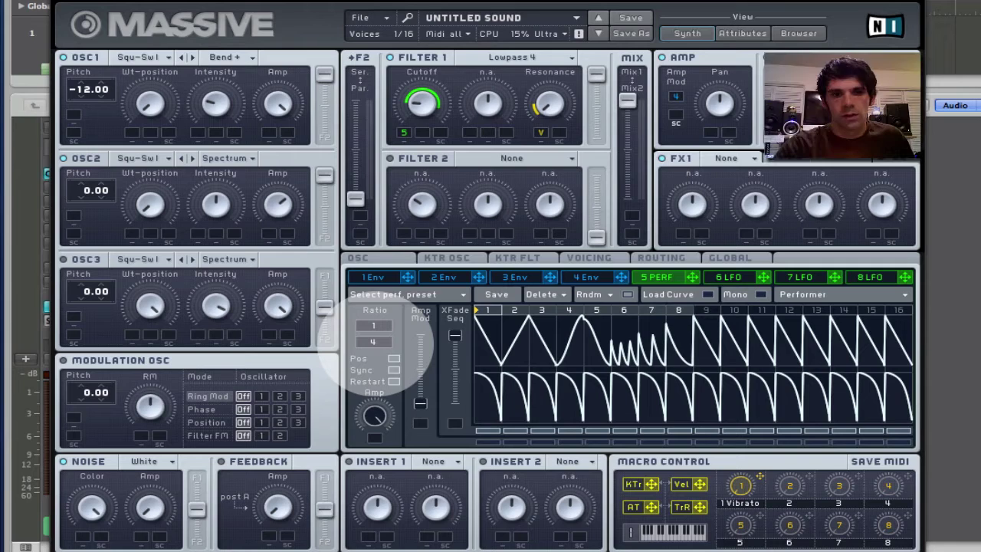
{"action": "left_click_drag", "start_coordinate": [373, 342], "coordinate": [373, 328]}
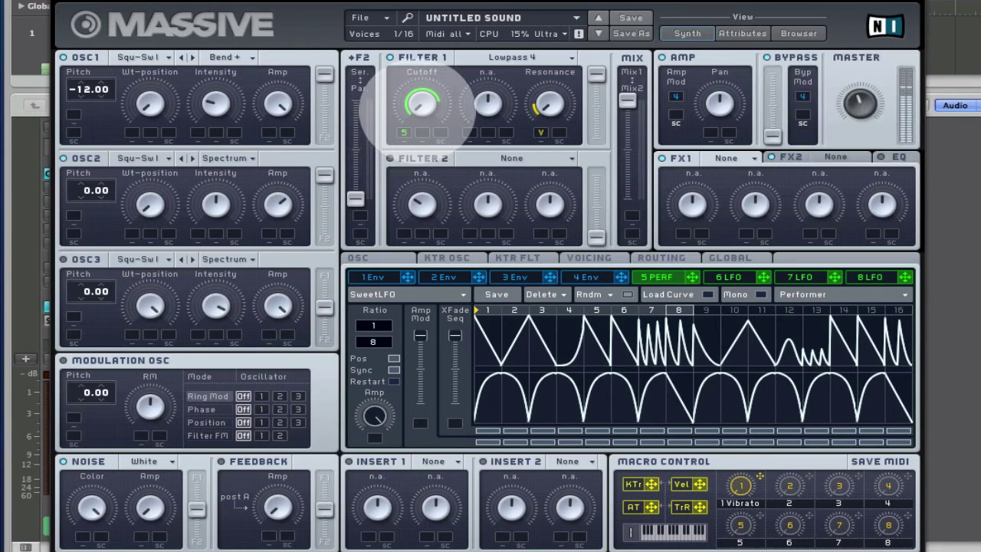
{"action": "left_click", "coordinate": [415, 105]}
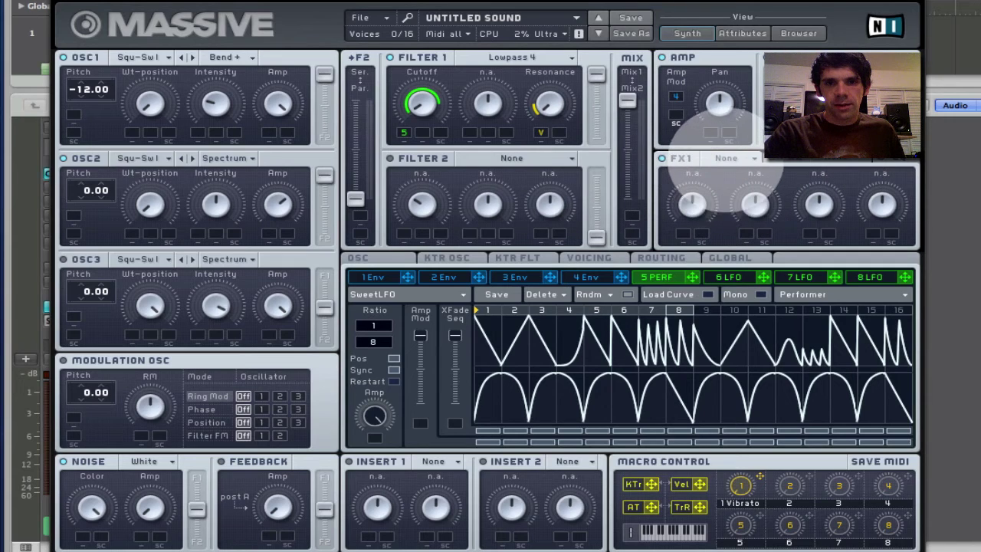
Load the Tele Tube effect in FX1 and lower its Dry/Wet to about one fifth and its Drive to about one quarter.
{"action": "left_click", "coordinate": [725, 159]}
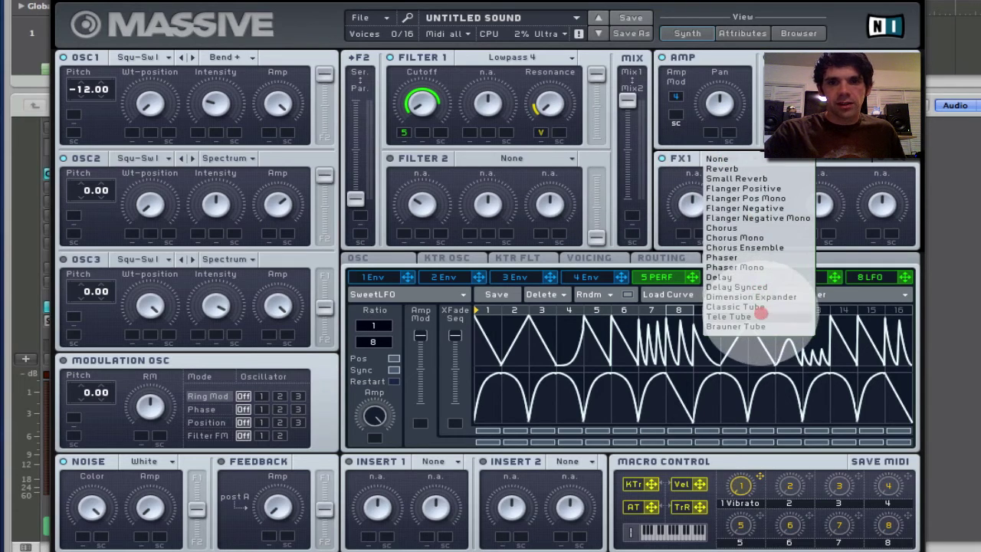
{"action": "left_click", "coordinate": [739, 316]}
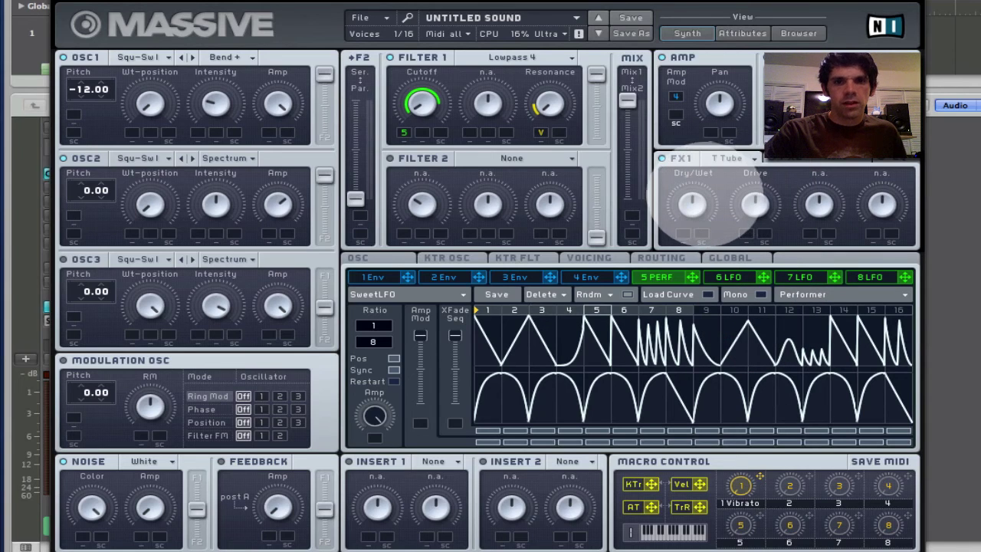
{"action": "left_click_drag", "start_coordinate": [694, 201], "coordinate": [686, 253]}
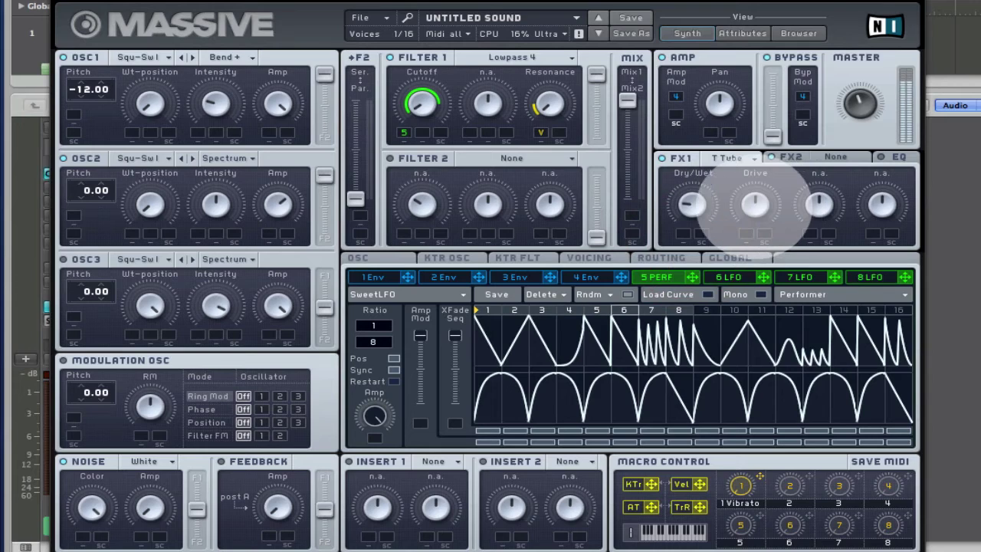
{"action": "left_click_drag", "start_coordinate": [747, 215], "coordinate": [742, 238]}
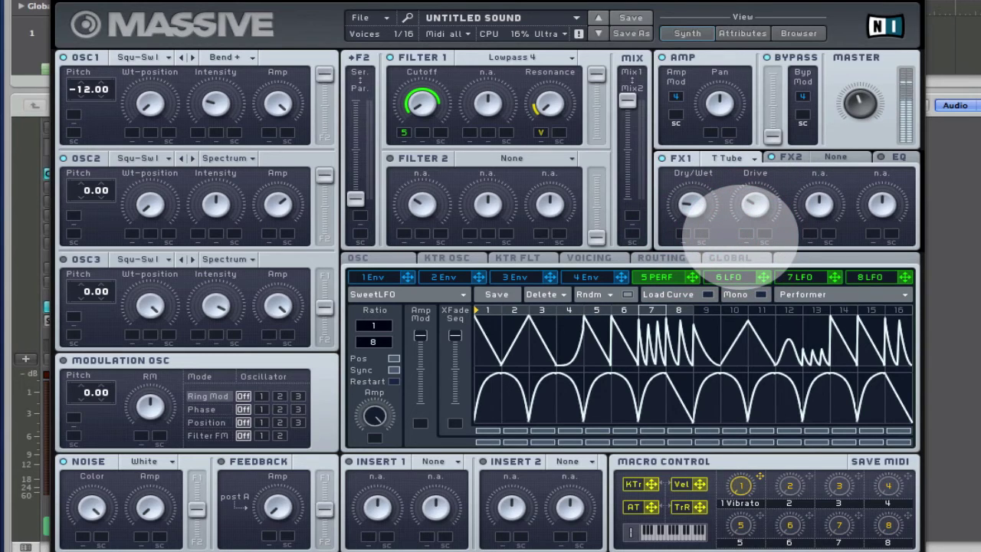
Load the Dimension Expander effect in FX2 and lower its Dry/Wet to about one quarter and its Size to about one fifth.
{"action": "left_click", "coordinate": [839, 157]}
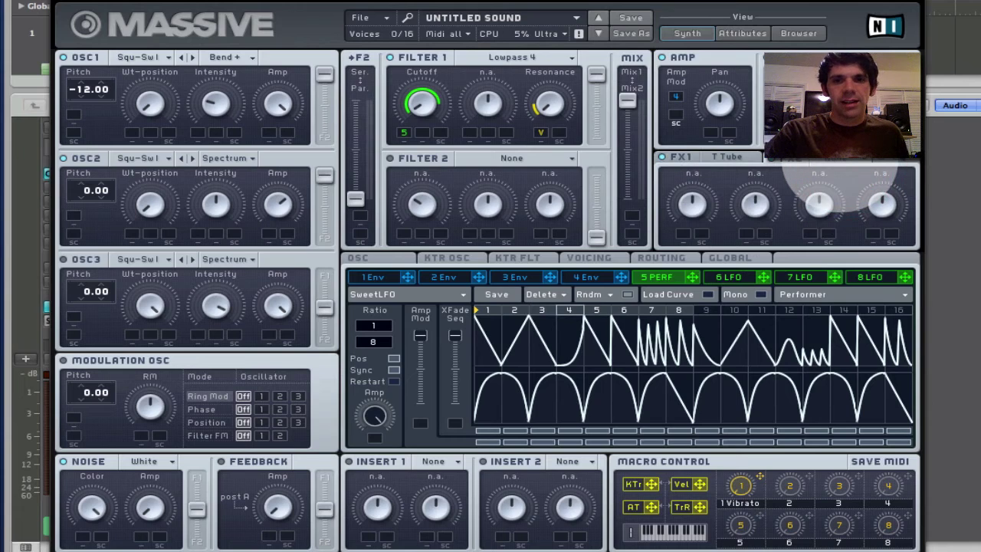
{"action": "left_click_drag", "start_coordinate": [852, 157], "coordinate": [886, 301]}
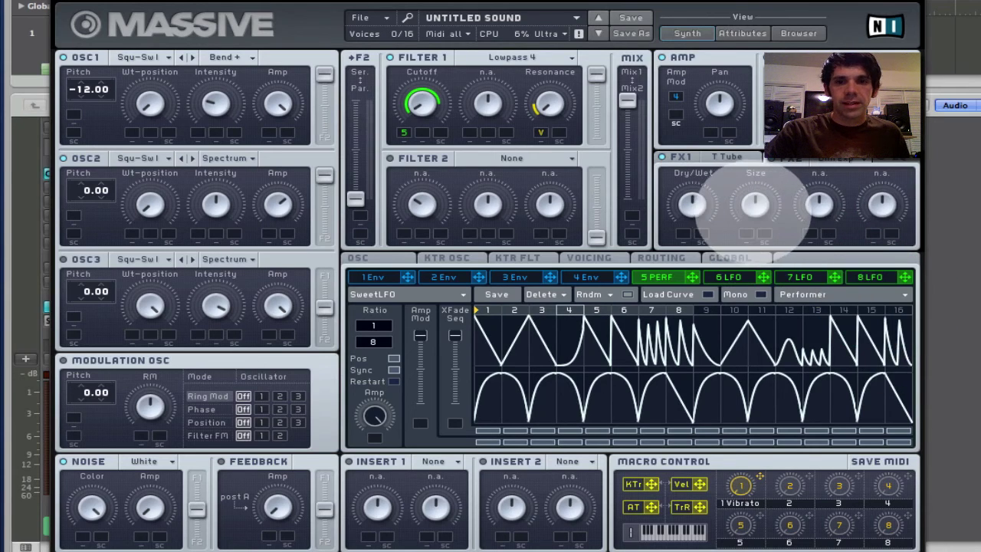
{"action": "left_click_drag", "start_coordinate": [693, 204], "coordinate": [688, 234]}
{"action": "left_click_drag", "start_coordinate": [757, 205], "coordinate": [734, 259]}
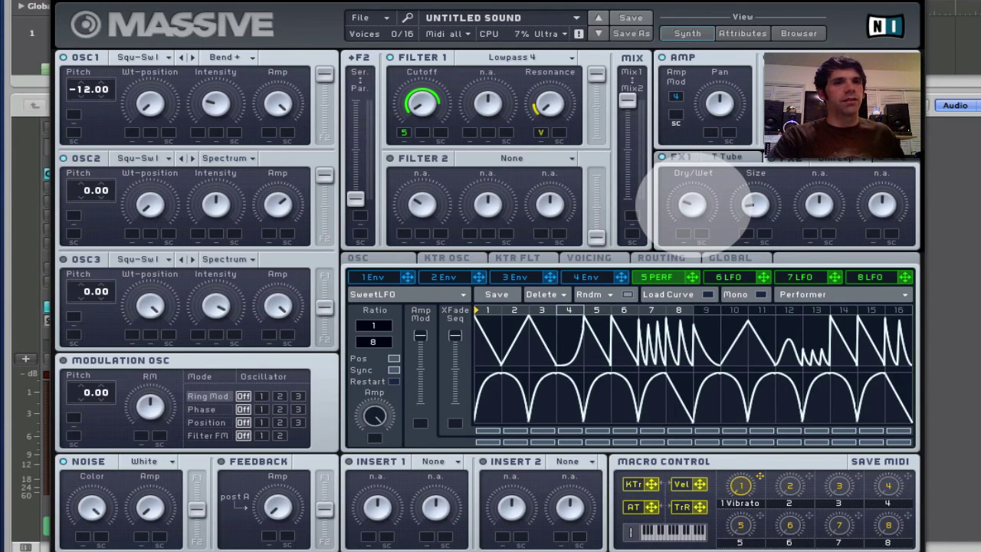
Try the Dimension Expander's Size above halfway, bring it back down to about one fifth and fine-tune the Dry/Wet.
{"action": "left_click_drag", "start_coordinate": [754, 203], "coordinate": [733, 141]}
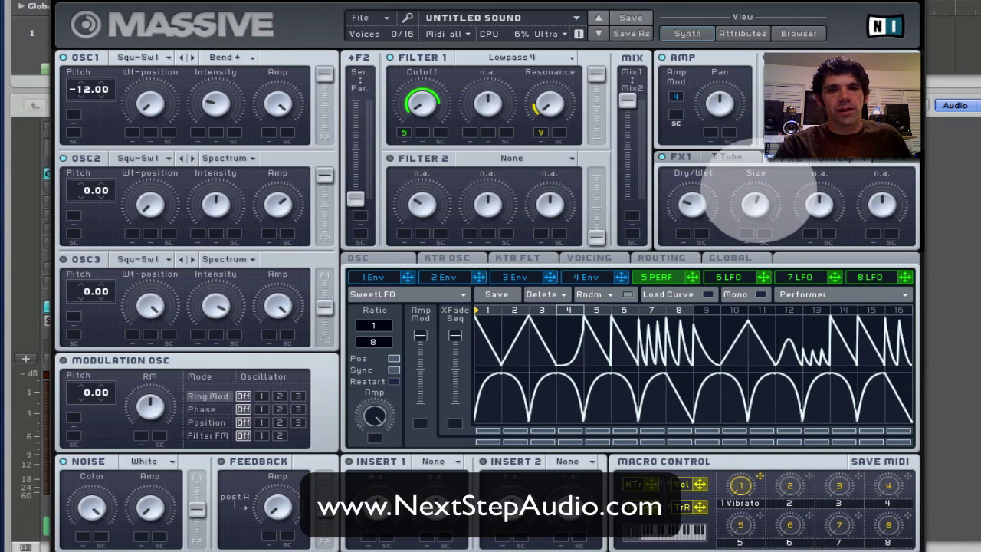
{"action": "left_click_drag", "start_coordinate": [757, 198], "coordinate": [764, 237]}
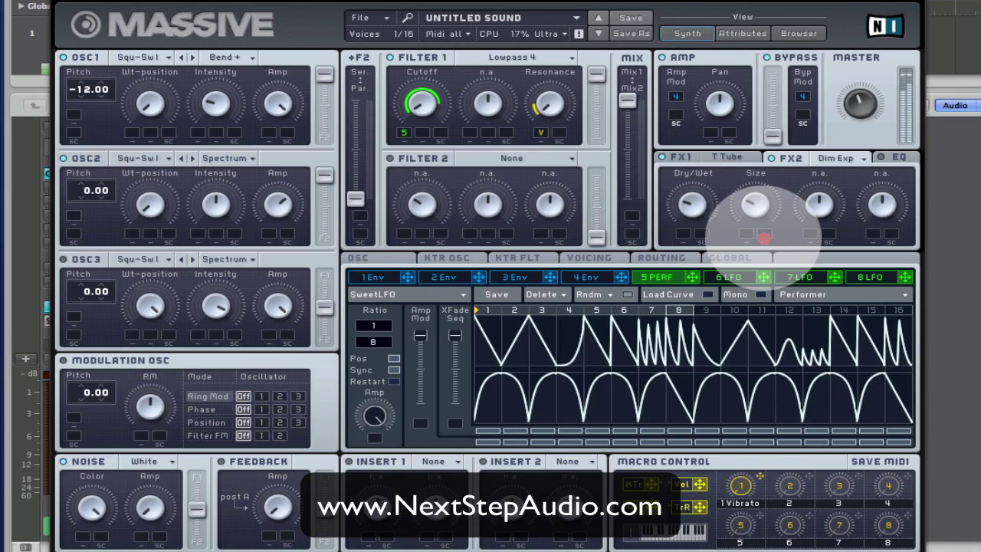
{"action": "left_click_drag", "start_coordinate": [764, 239], "coordinate": [763, 248]}
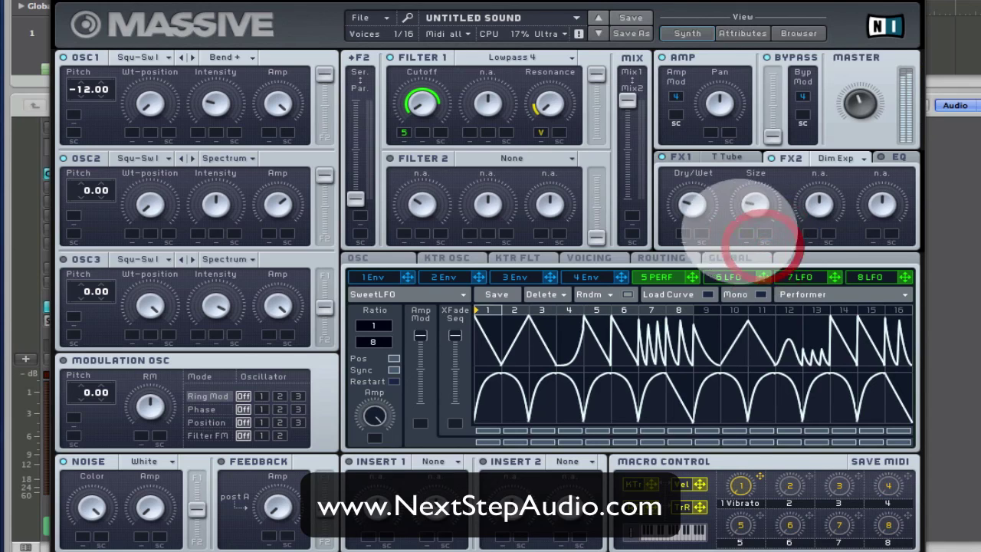
{"action": "left_click_drag", "start_coordinate": [693, 207], "coordinate": [693, 214]}
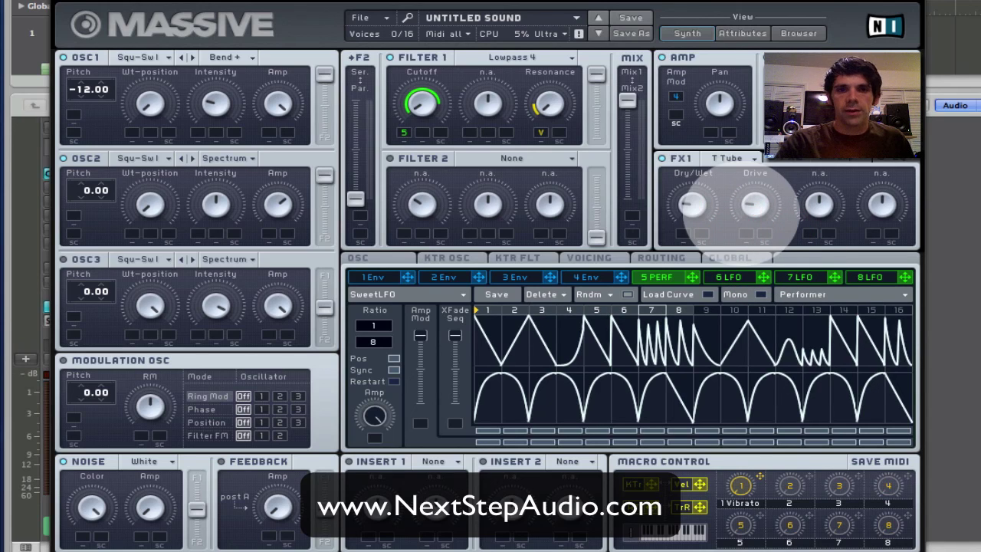